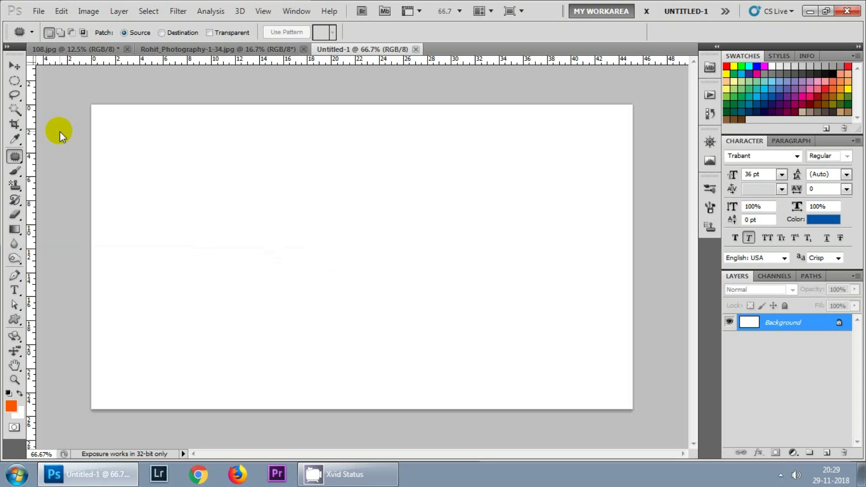
left_click(17, 171)
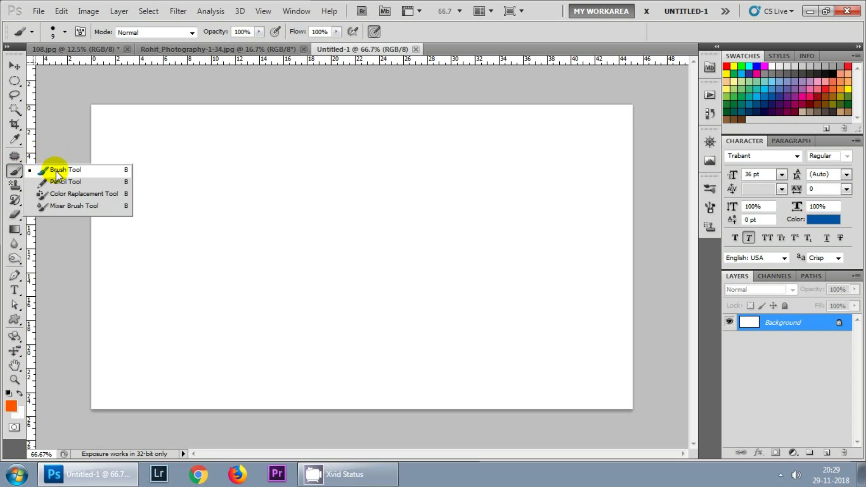
left_click(14, 155)
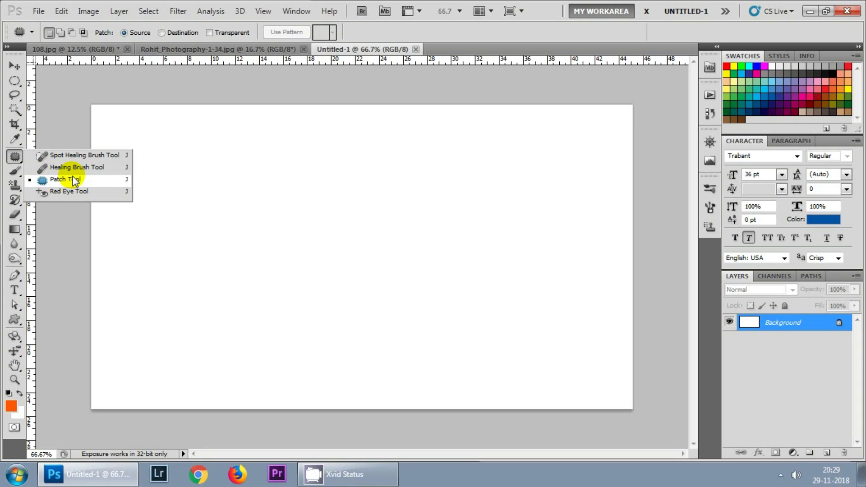
left_click(10, 187)
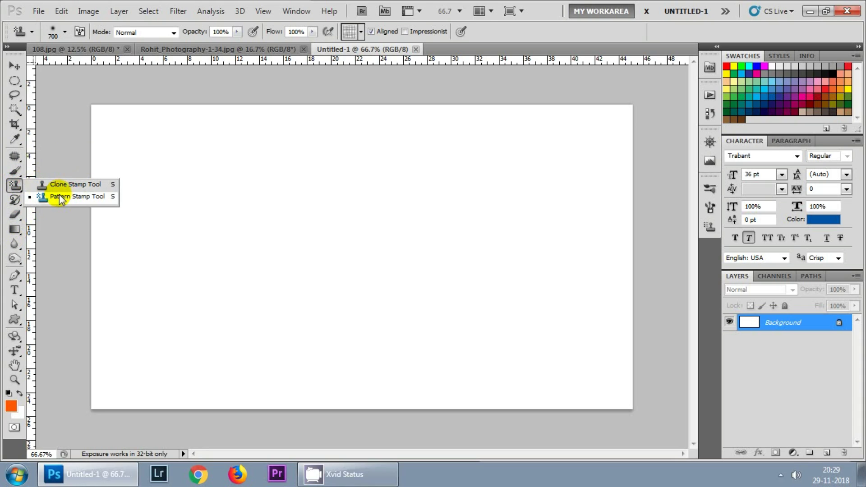
- Paint six separate small orange dots in the canvas's upper-left area with the 9 px Brush tool
left_click(14, 170)
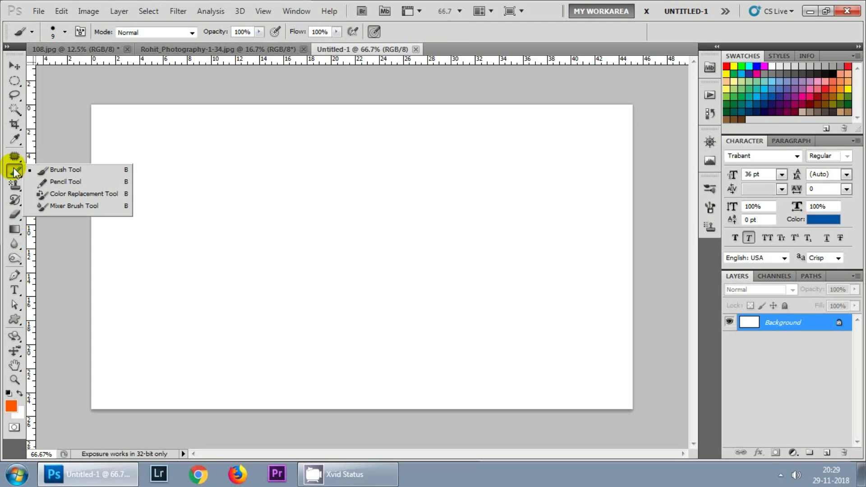
left_click(61, 171)
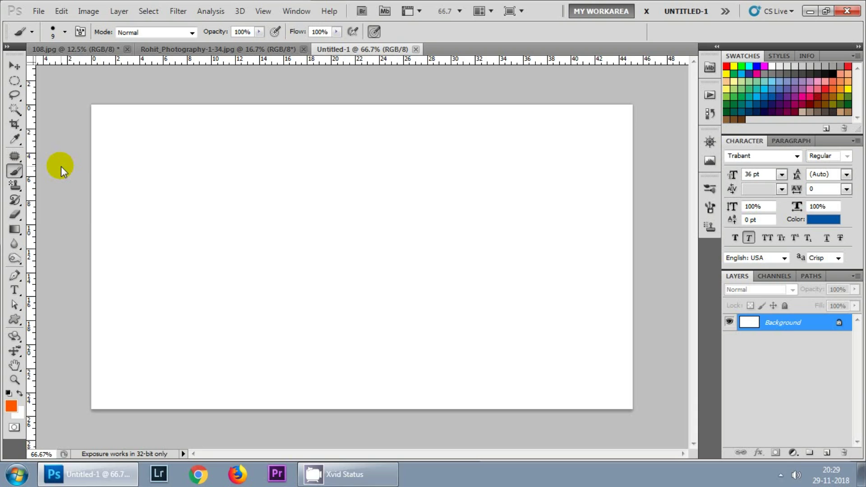
right_click(11, 174)
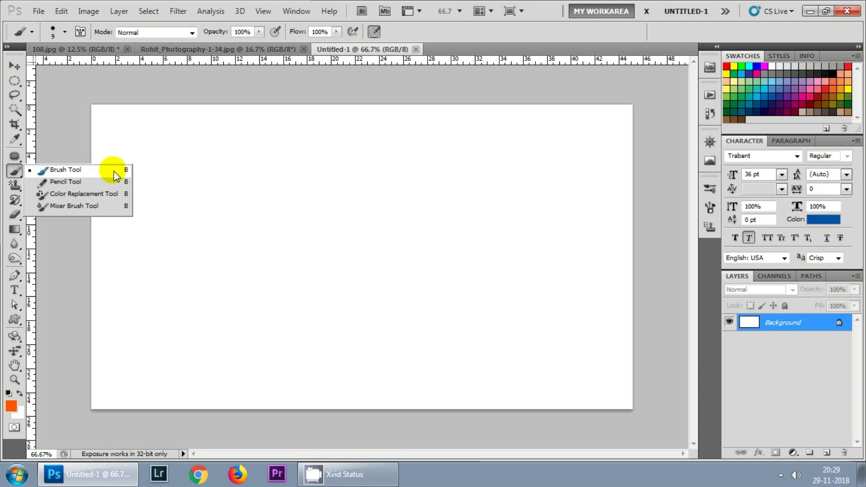
left_click(171, 172)
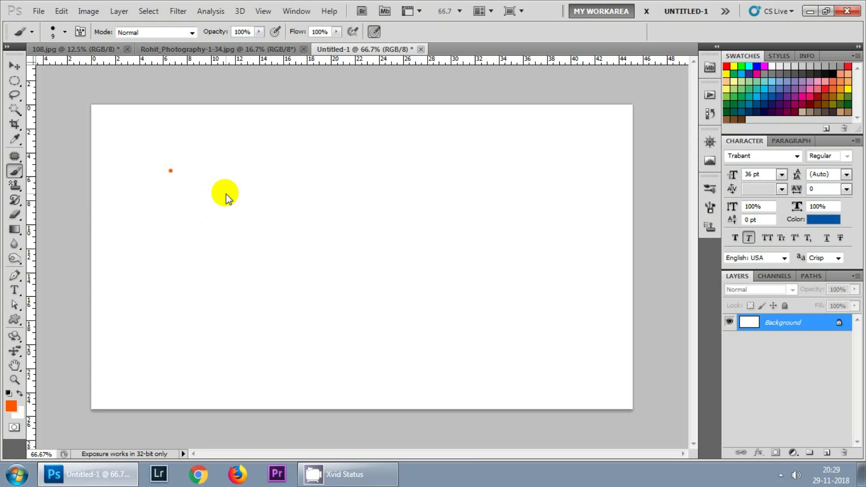
left_click(205, 170)
left_click(239, 176)
left_click(175, 195)
left_click(212, 199)
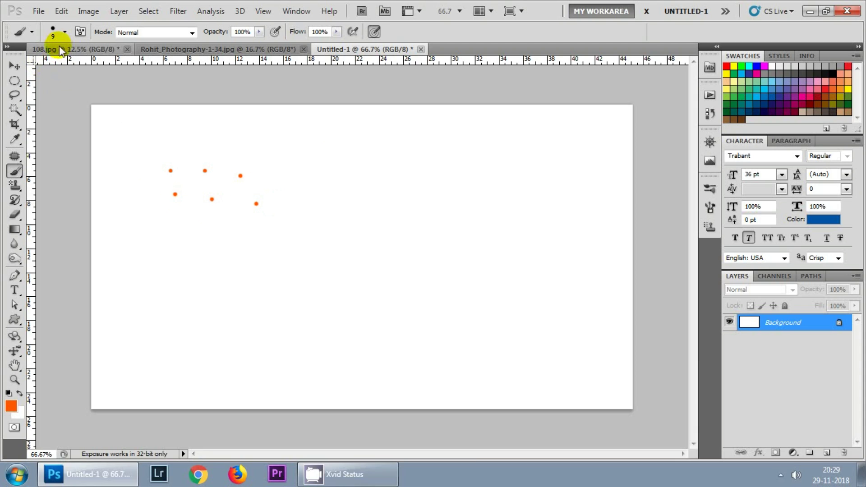
- Set the brush size to 59 px with 100% hardness
left_click(64, 32)
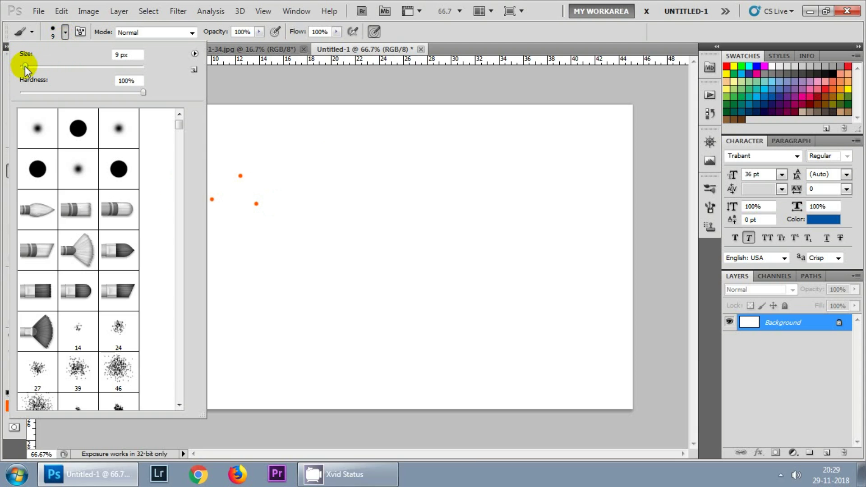
left_click_drag(24, 66, 56, 67)
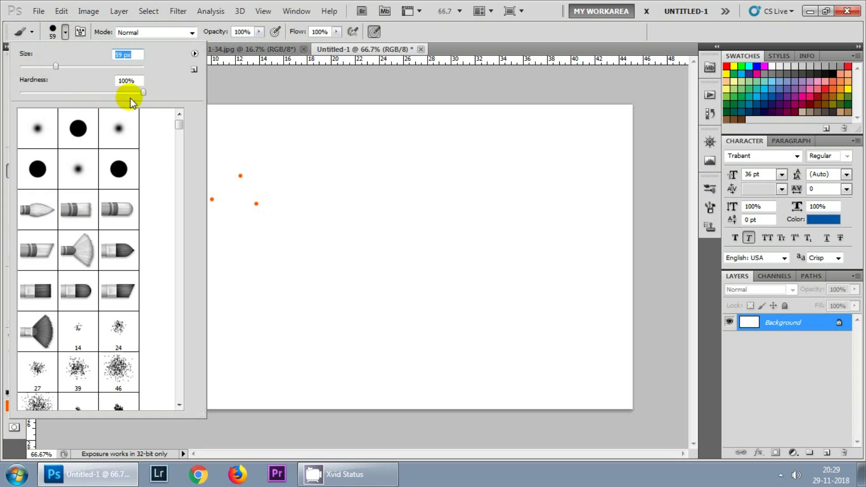
mouse_move(140, 94)
left_mouse_down()
mouse_move(77, 96)
mouse_move(142, 95)
left_mouse_up()
left_click(65, 32)
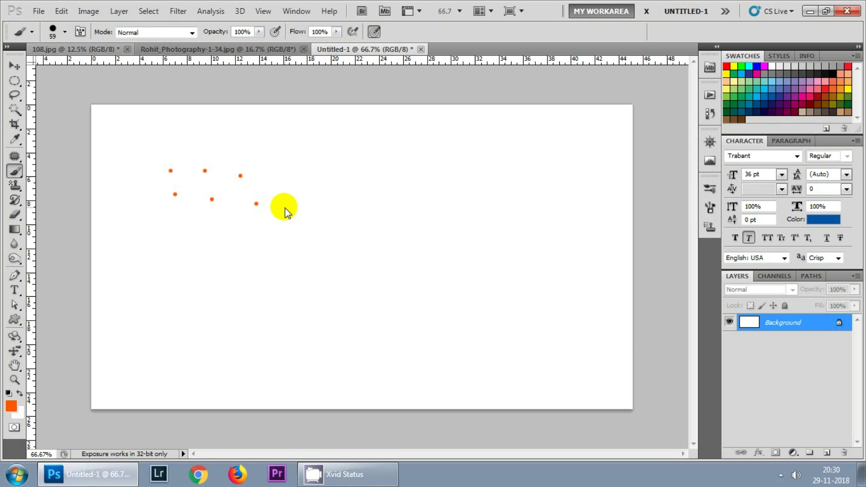
- Enlarge the hard round brush to 150 px
key("bracketleft")
key("bracketright")
key("bracketright")
key("bracketright")
key("bracketright")
key("bracketright")
key("bracketright")
key("bracketright")
key("bracketright")
key("bracketright")
key("bracketleft")
key("bracketleft")
- Paint three solid orange 150 px circles in a triangular arrangement beside the small dots
right_click(326, 180)
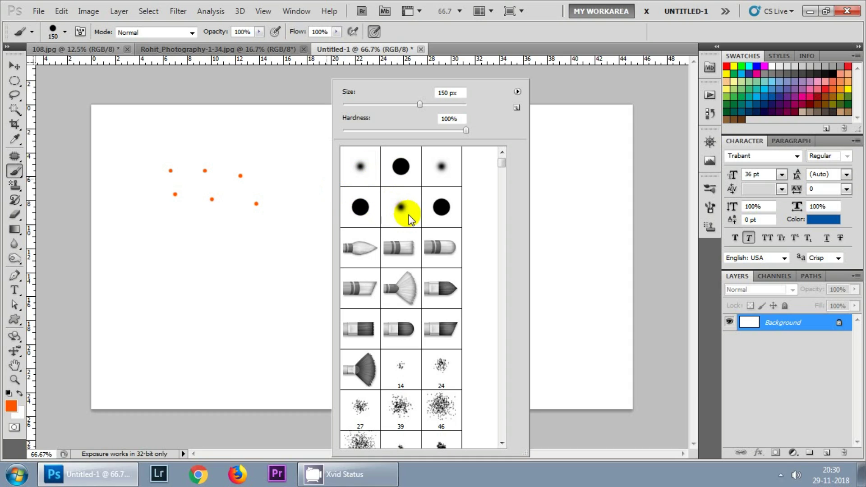
left_click(401, 181)
left_click(402, 181)
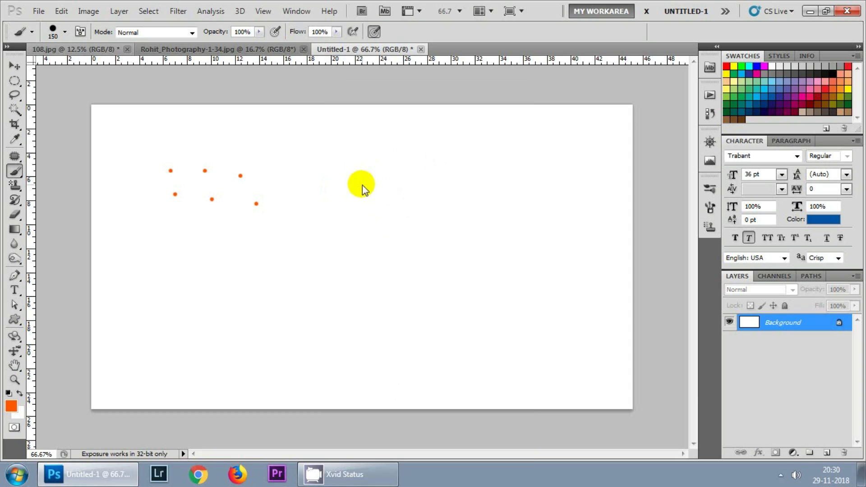
left_click(318, 171)
left_click(400, 169)
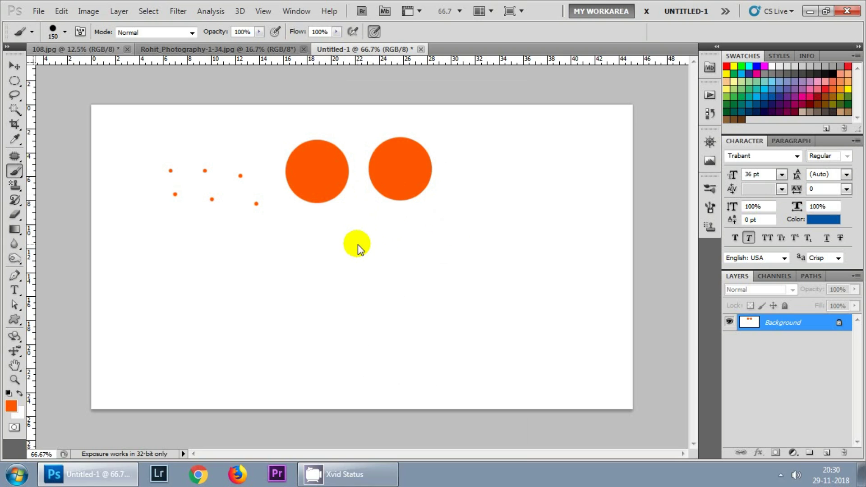
left_click(359, 248)
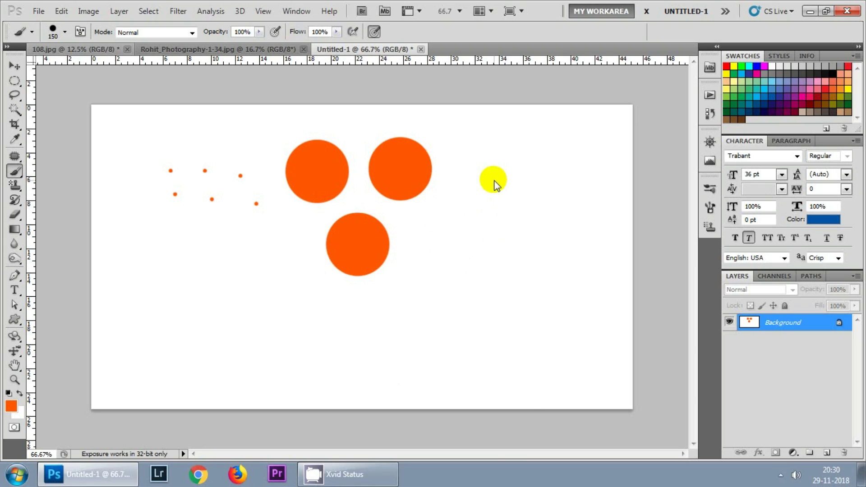
- Browse the brush presets and choose the 74 px maple leaf brush
right_click(493, 180)
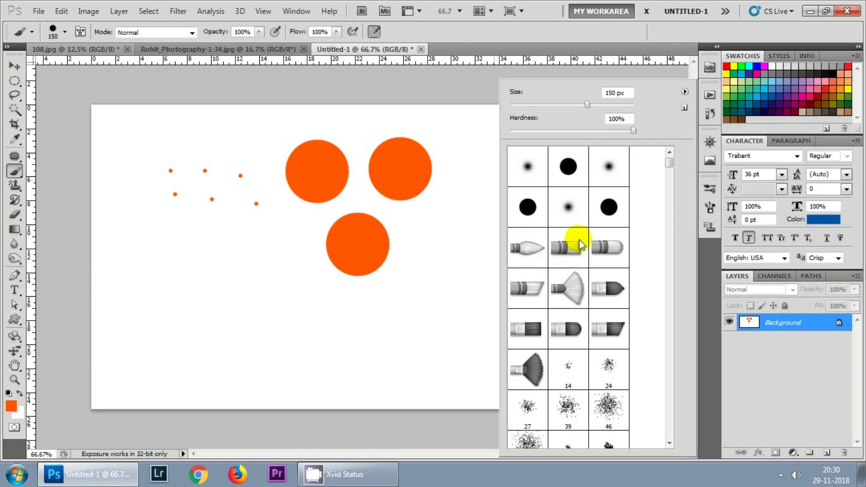
scroll(578, 243, "down", 5)
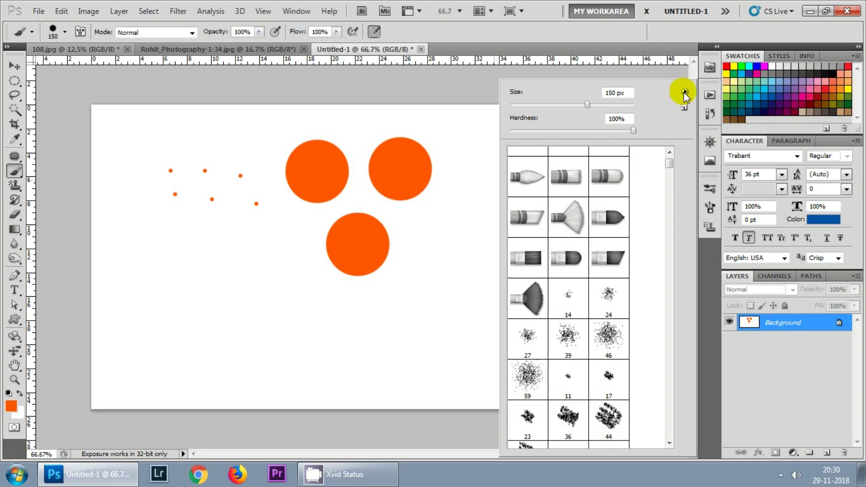
left_click(684, 92)
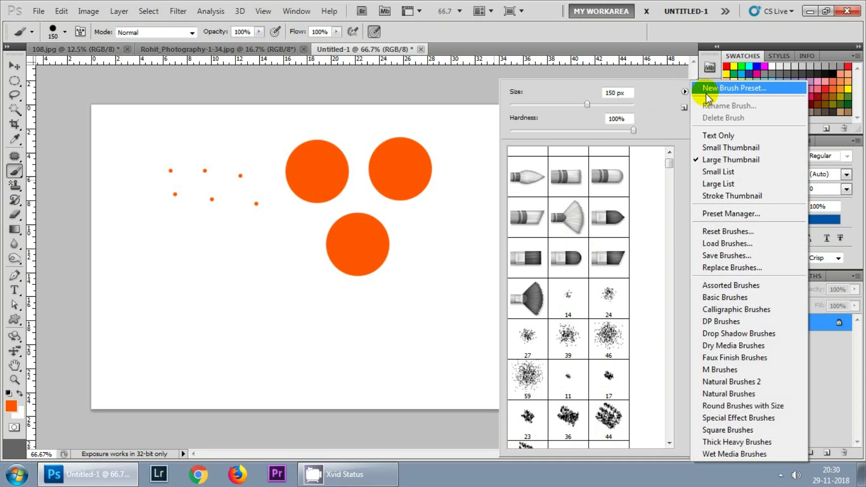
left_click(667, 96)
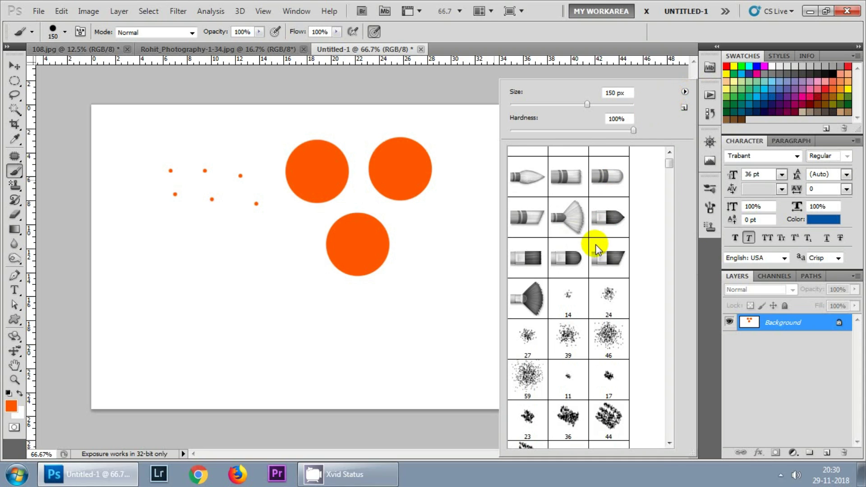
scroll(596, 249, "down", 10)
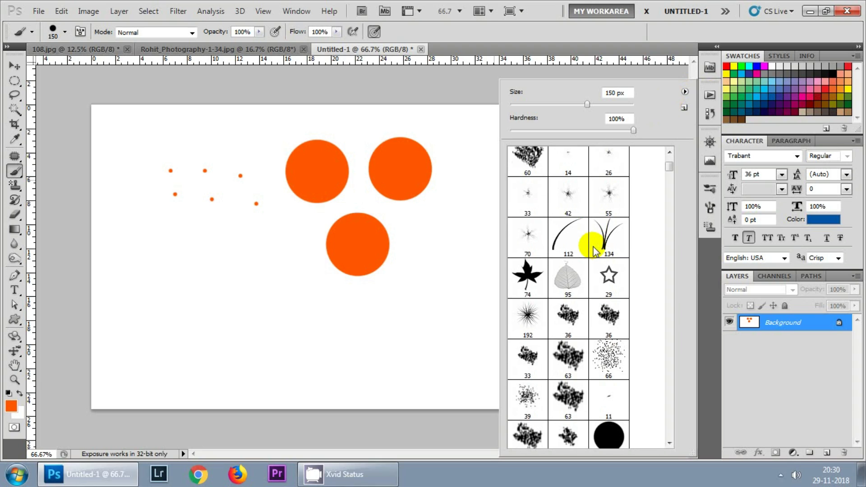
scroll(595, 249, "down", 1)
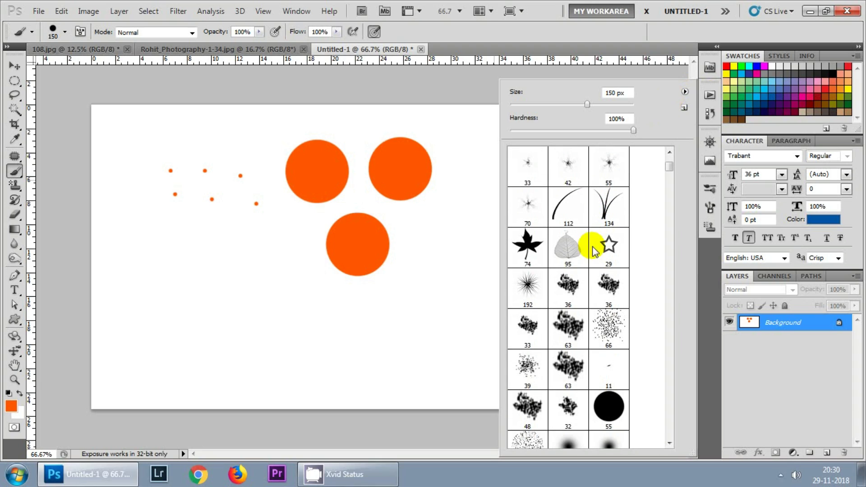
double_click(523, 247)
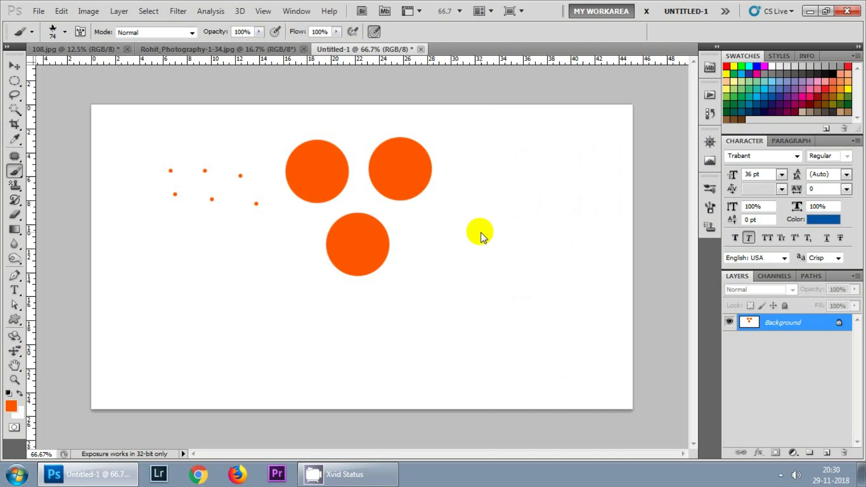
- Enlarge the maple leaf brush to 150 px and scatter leaves over the right half of the canvas
key("bracketright")
key("bracketright")
key("bracketright")
key("bracketright")
key("bracketright")
left_click_drag(455, 242, 490, 249)
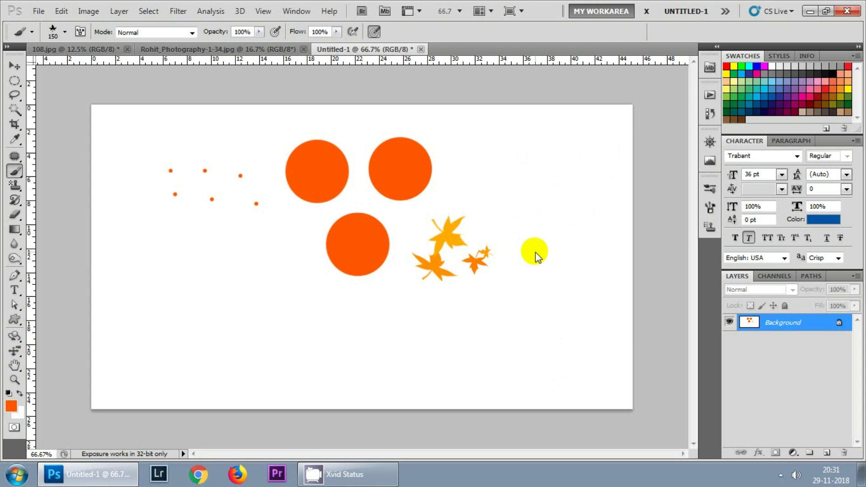
mouse_move(535, 221)
left_mouse_down()
mouse_move(502, 336)
mouse_move(506, 228)
mouse_move(530, 291)
left_mouse_up()
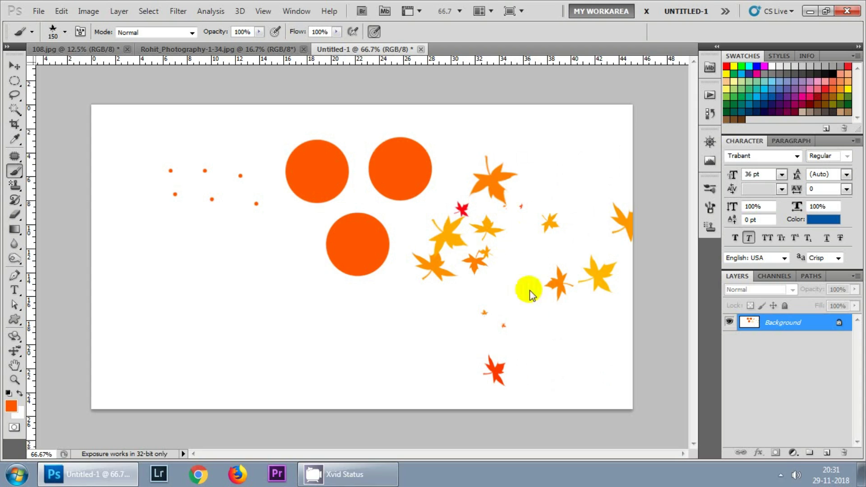
- Browse further through the brush presets and choose the shaded 2000 px swirl brush
right_click(507, 148)
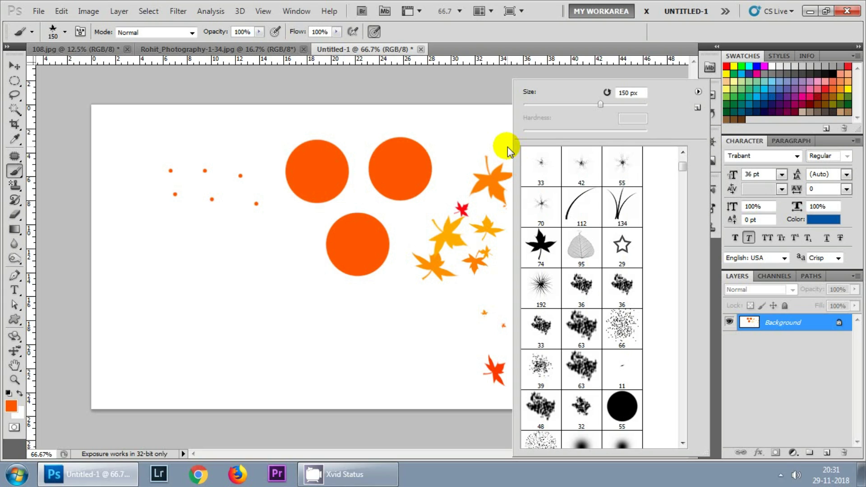
left_click(697, 92)
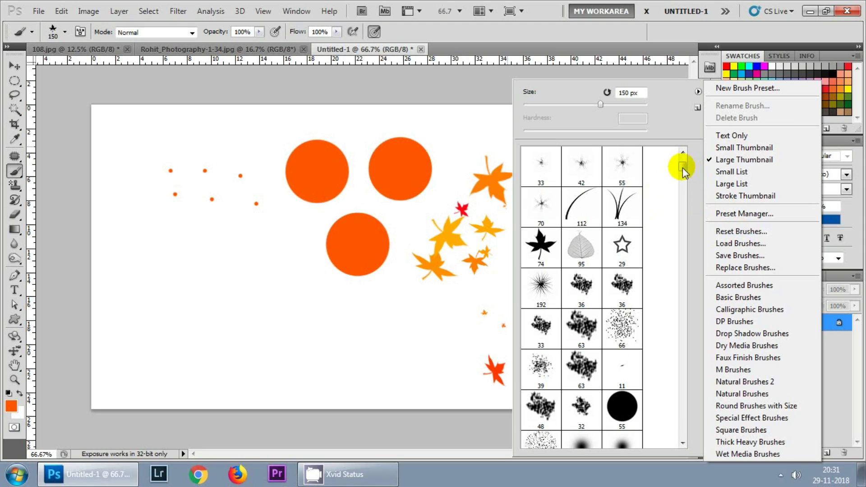
left_click(681, 183)
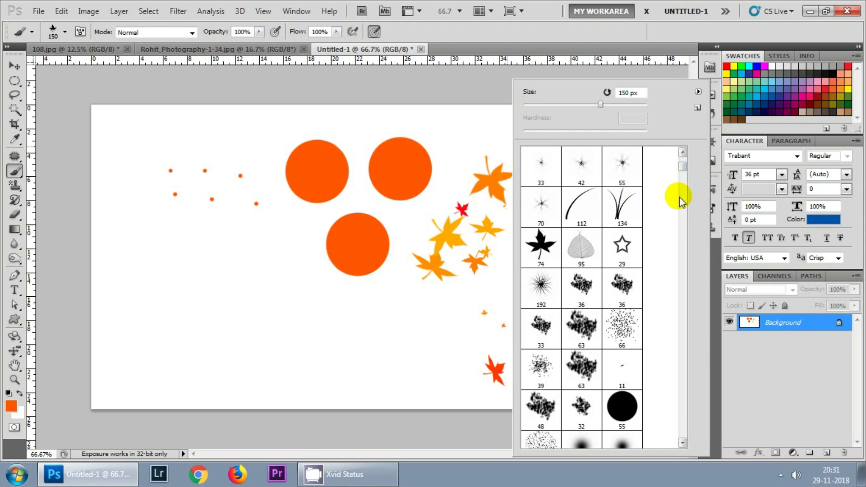
left_click_drag(680, 168, 680, 200)
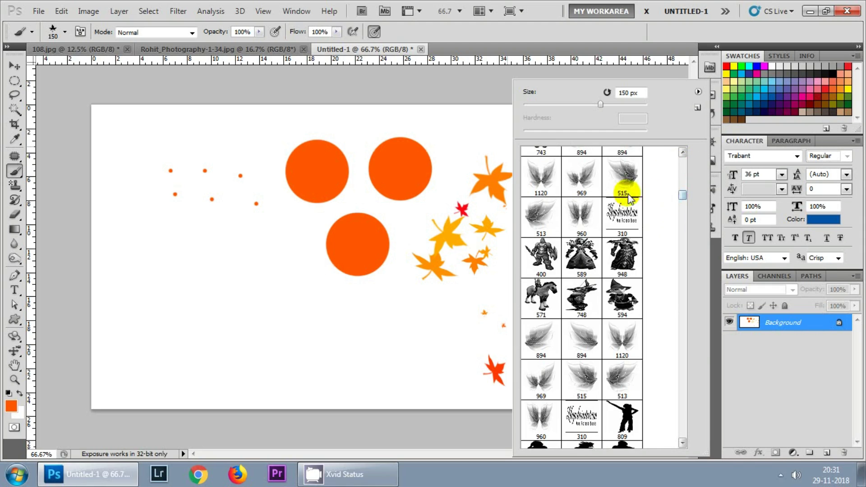
left_click_drag(682, 194, 682, 217)
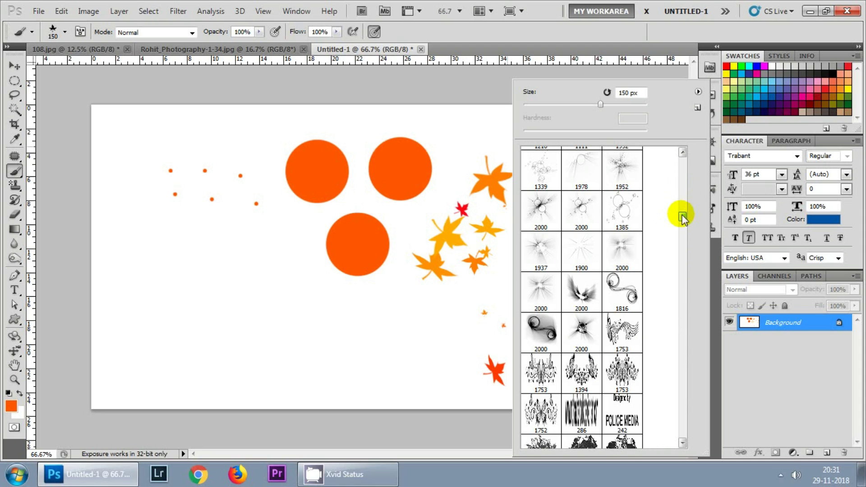
double_click(543, 324)
- Reduce the swirl brush to 400 px and stamp it twice across the lower part of the canvas
key("bracketleft")
key("bracketleft")
key("bracketleft")
key("bracketleft")
key("bracketleft")
key("bracketleft")
key("bracketleft")
key("bracketleft")
key("bracketleft")
key("bracketleft")
key("bracketleft")
key("bracketleft")
key("bracketleft")
key("bracketleft")
key("bracketleft")
key("bracketleft")
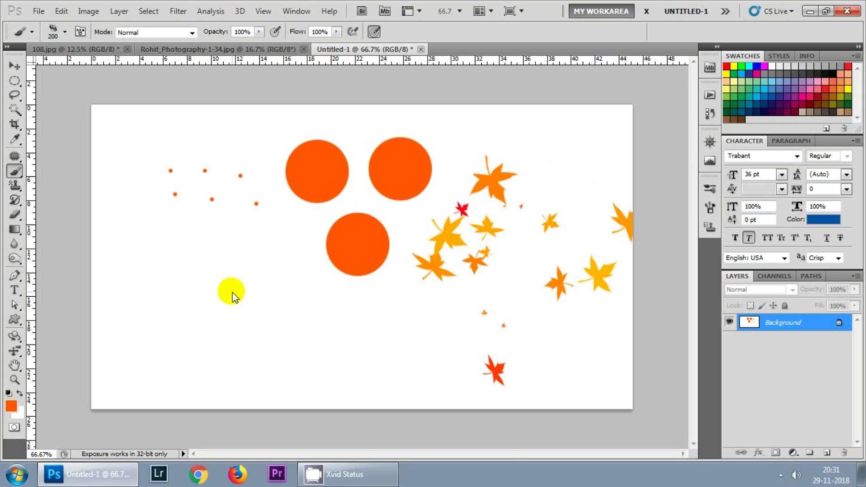
left_click(220, 295)
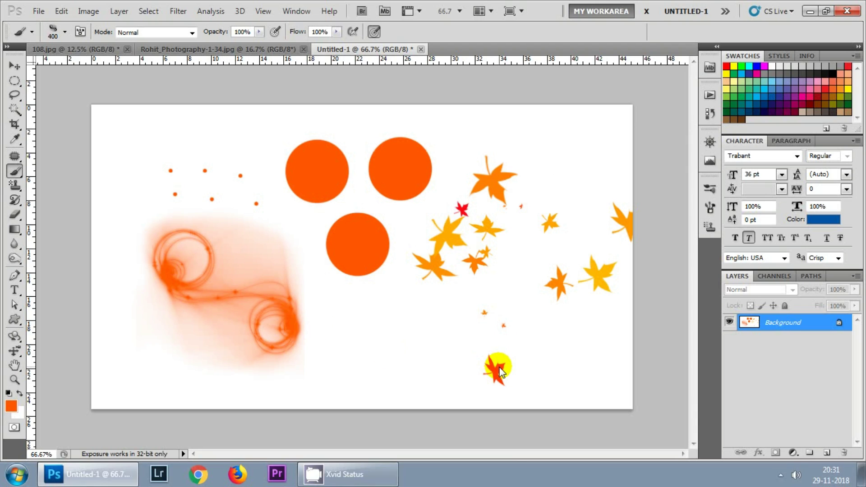
left_click(408, 336)
- Choose the 1753 px butterfly ornament brush below the swirl preset and stamp it once over the orange circles
right_click(462, 258)
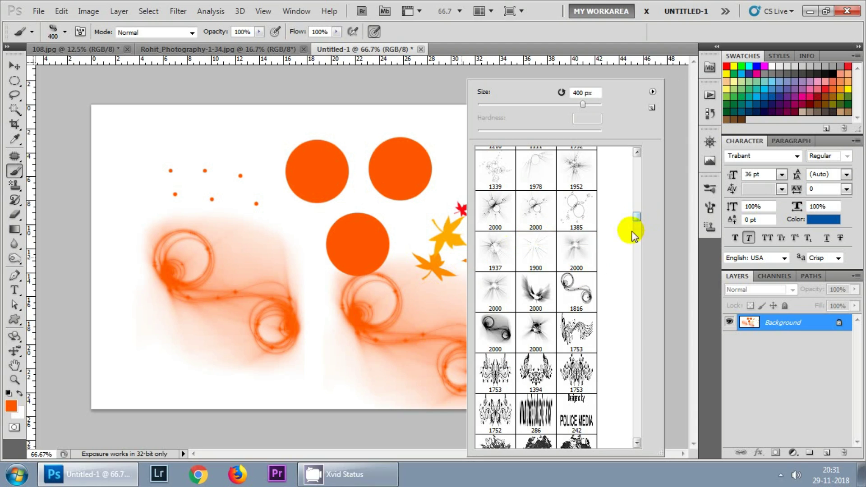
double_click(497, 367)
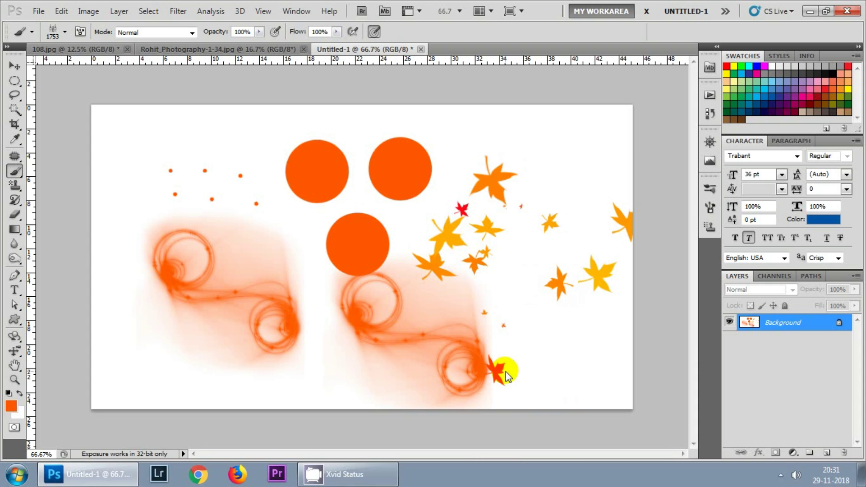
left_click(381, 192)
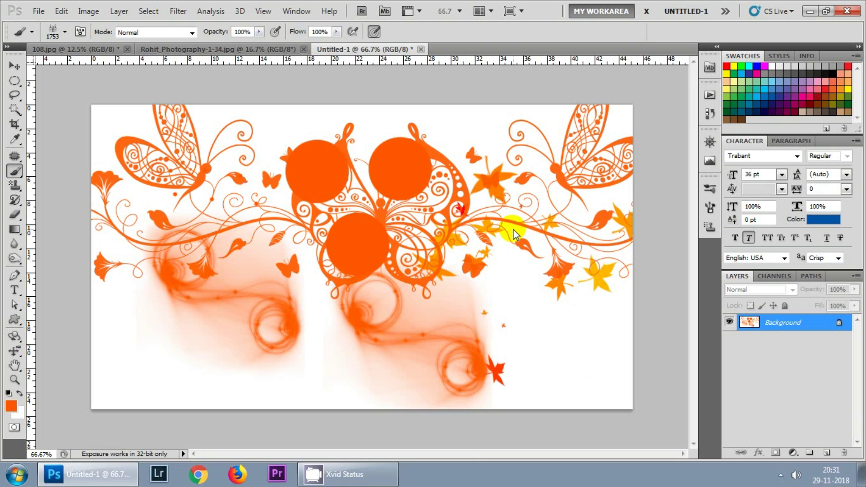
- Clear all the painted strokes and stamps by deleting the first Brush Tool state from the document's history
left_click(294, 12)
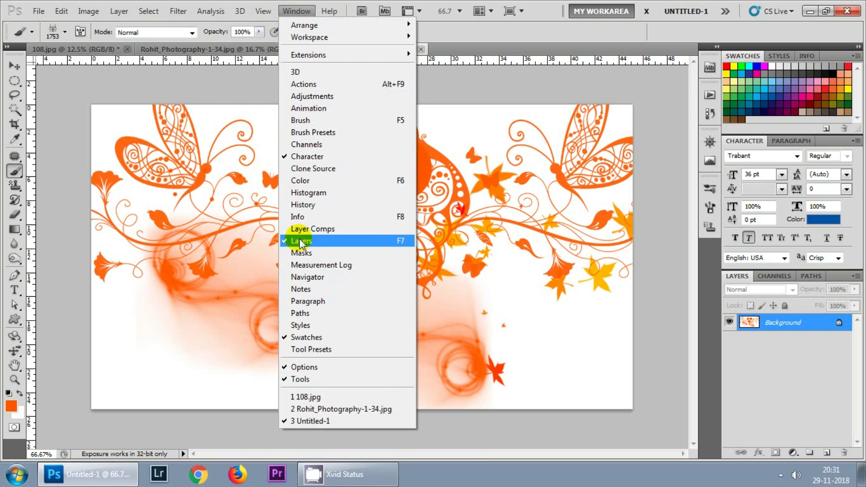
left_click(309, 208)
left_click(634, 133)
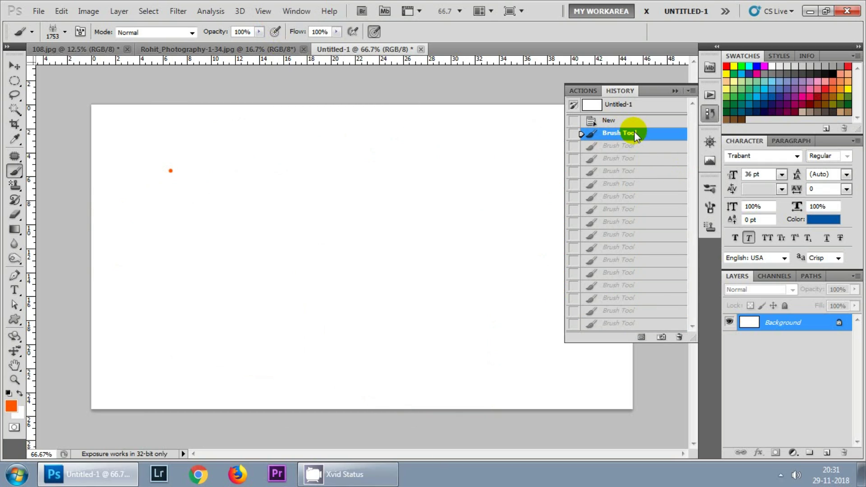
left_click(679, 338)
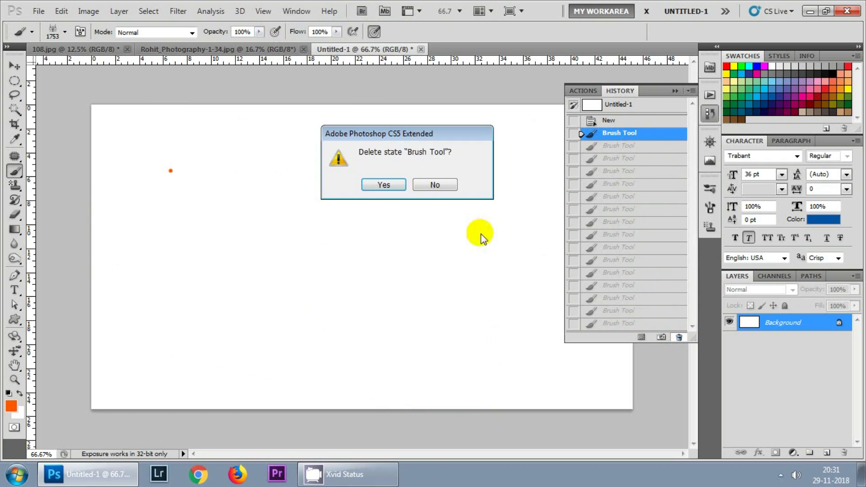
left_click(390, 187)
left_click(710, 111)
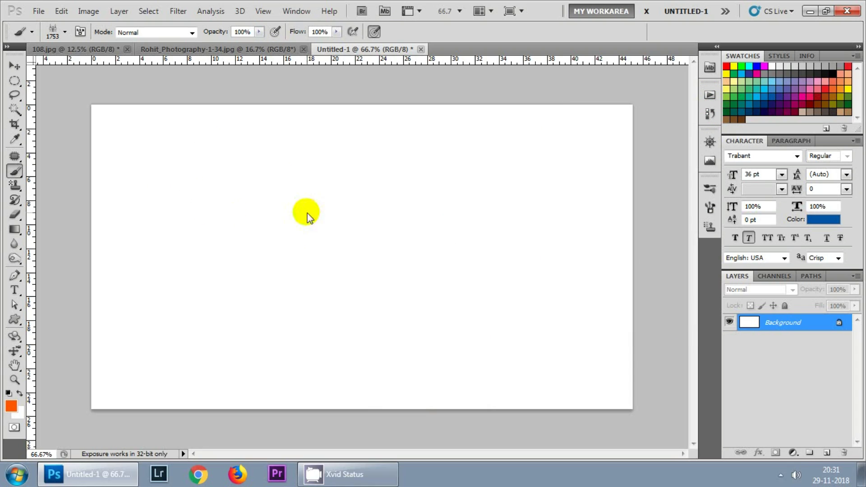
- Reduce the butterfly ornament brush to 1200 px and stamp it once across the upper half of the canvas
key("bracketleft")
key("bracketleft")
key("bracketleft")
key("bracketleft")
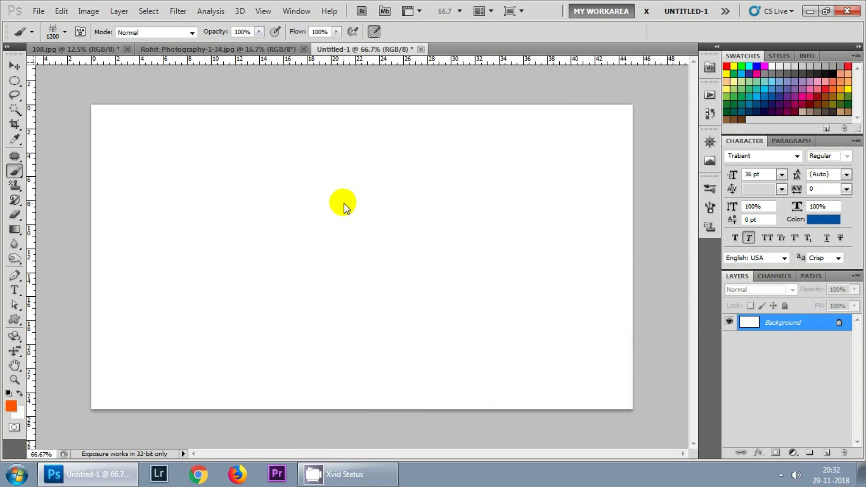
left_click(350, 194)
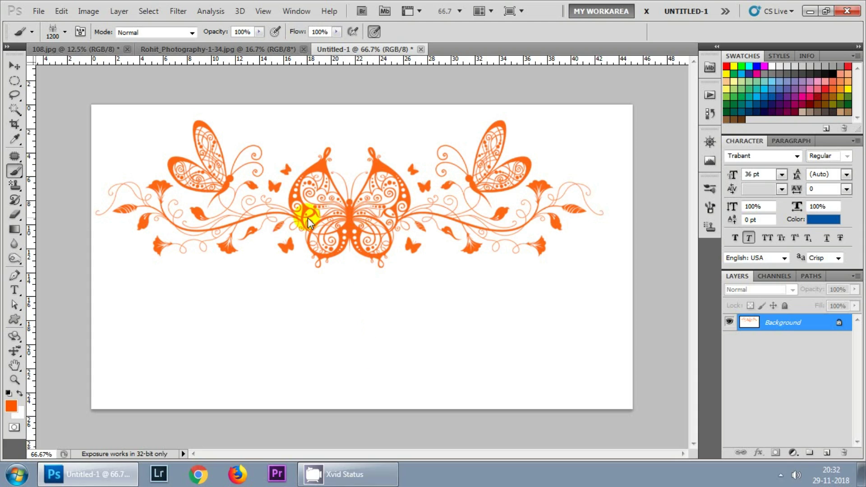
- Set the foreground colour to bright red (#e11826) and stamp the butterfly ornament below the orange one
left_click(10, 408)
left_click(681, 167)
left_click(736, 112)
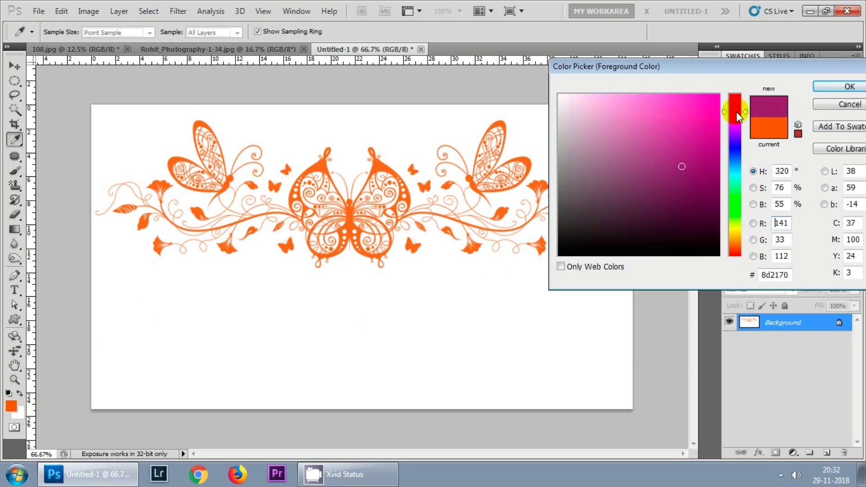
left_click(709, 144)
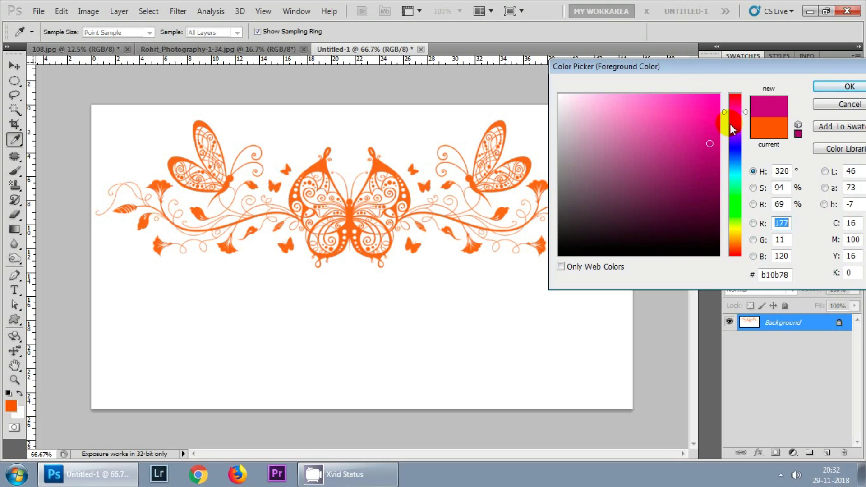
left_click(734, 171)
left_click(703, 114)
left_click(734, 96)
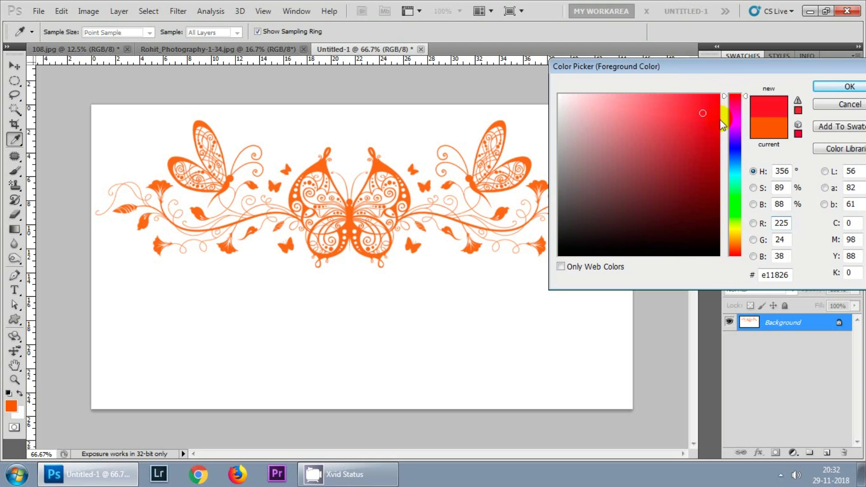
left_click(834, 85)
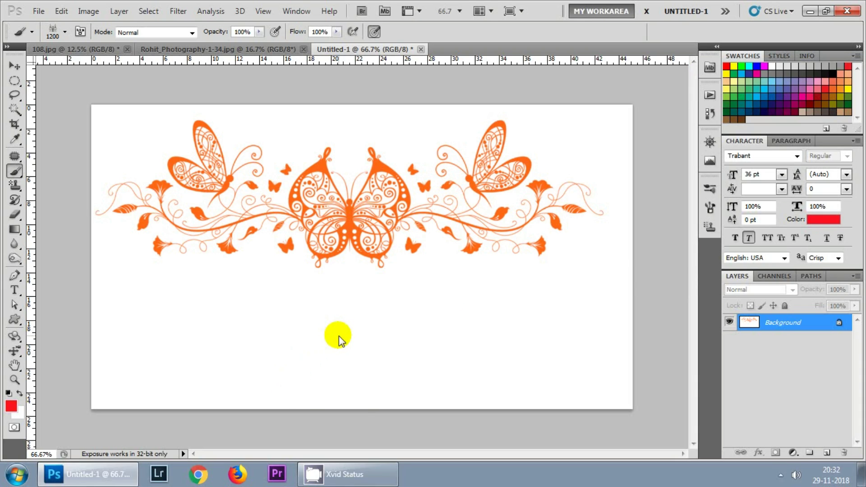
left_click(339, 336)
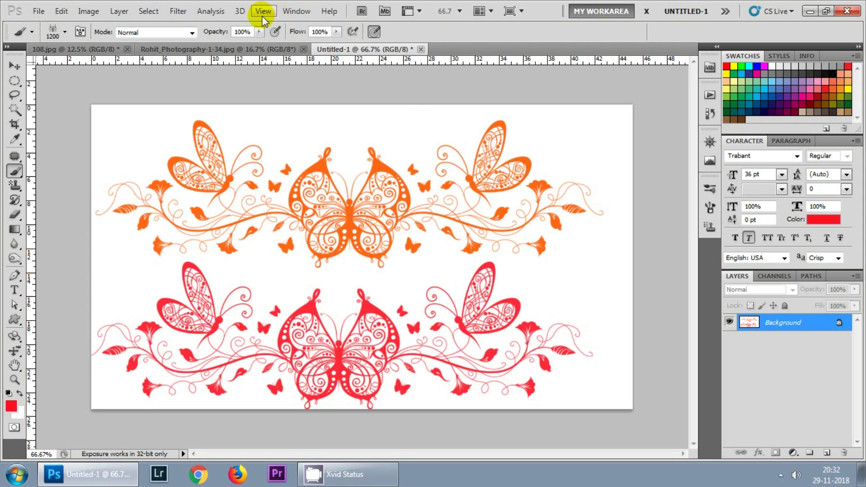
- Remove both butterfly ornament stamps by deleting the Brush Tool states from the history
left_click(289, 11)
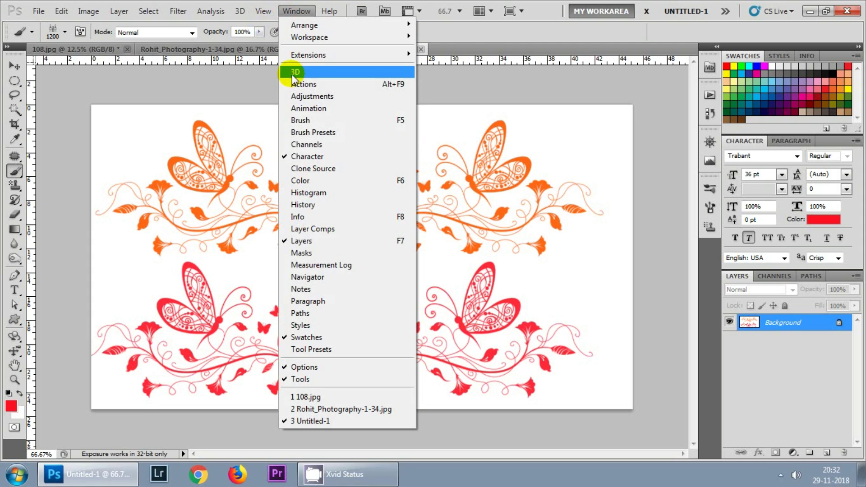
left_click(303, 205)
left_click(612, 133)
left_click(679, 336)
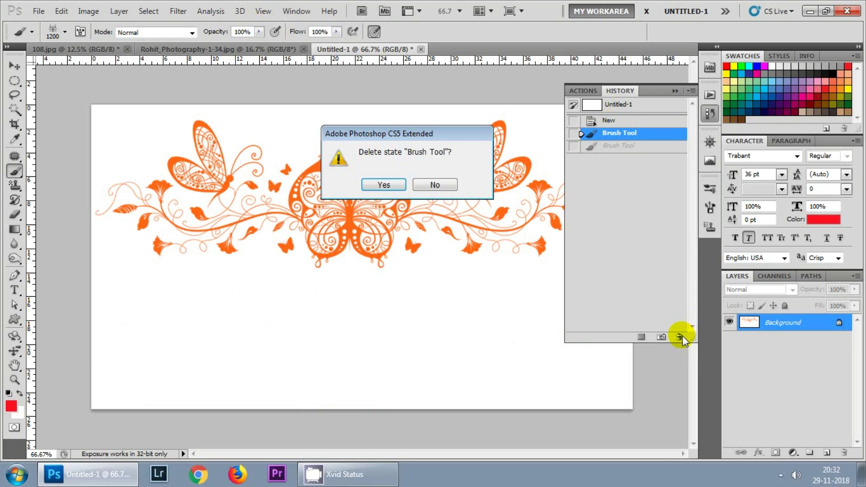
left_click(386, 184)
left_click(709, 114)
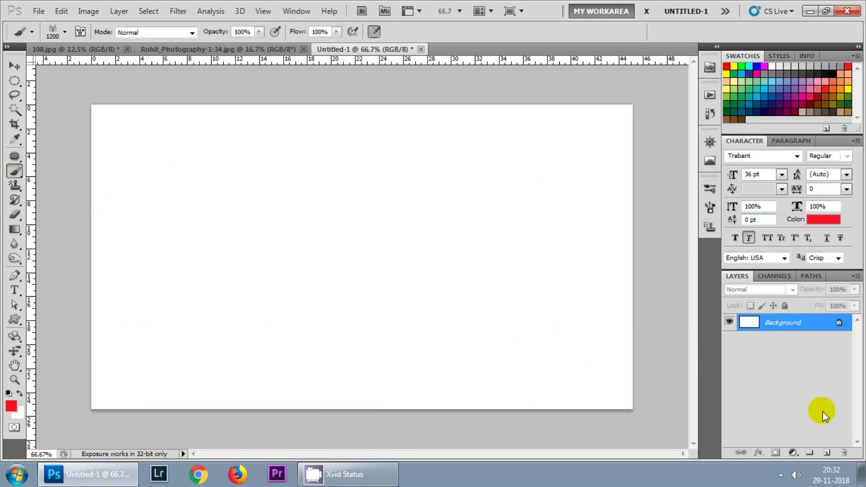
- Stamp the red butterfly ornament once across the upper canvas on a new layer named "brush"
left_click(825, 452)
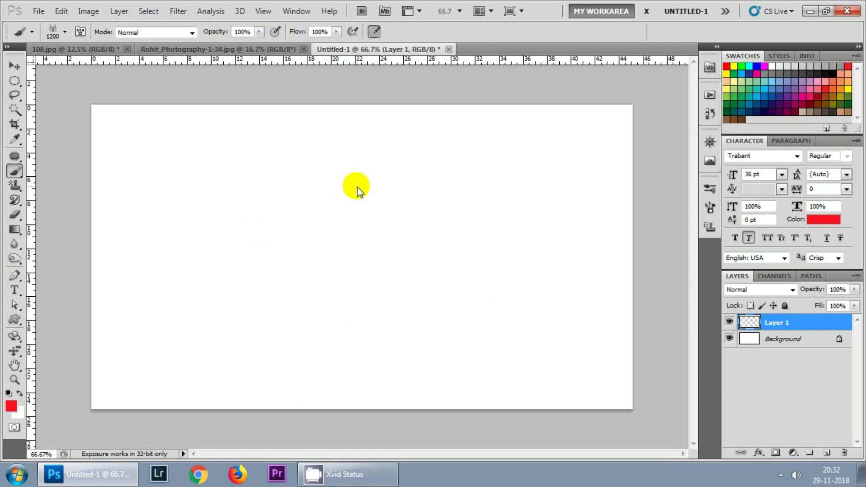
left_click(357, 187)
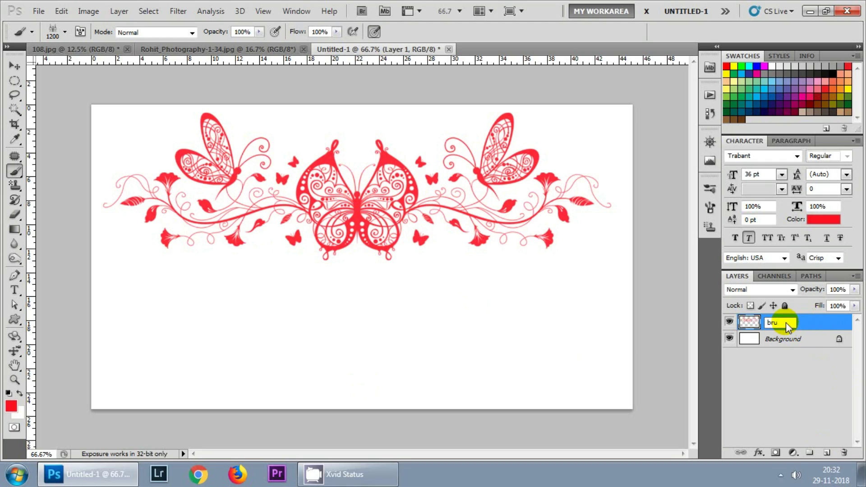
left_click(797, 380)
- Add a Gradient Overlay to the brush layer with a dark violet gradient at 96% opacity
left_click(817, 322)
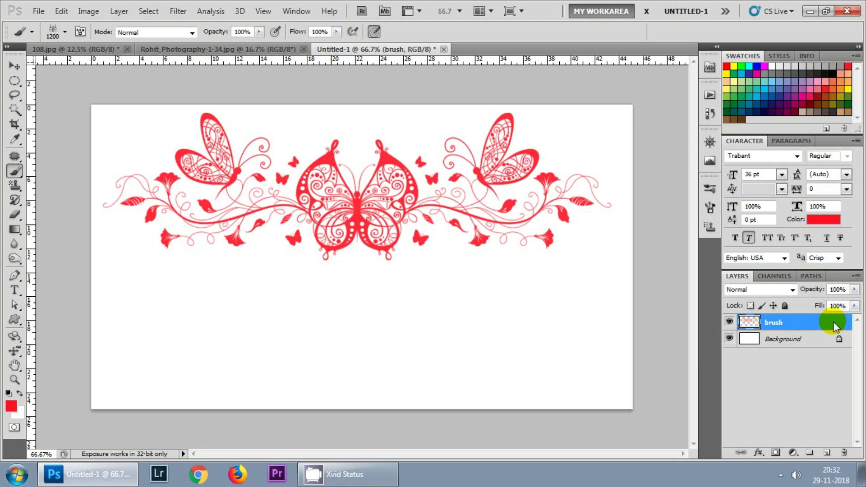
double_click(824, 321)
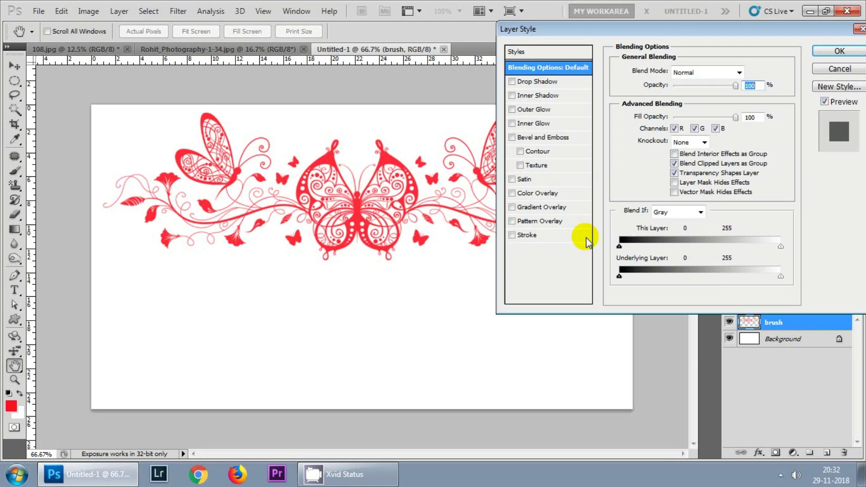
left_click(536, 208)
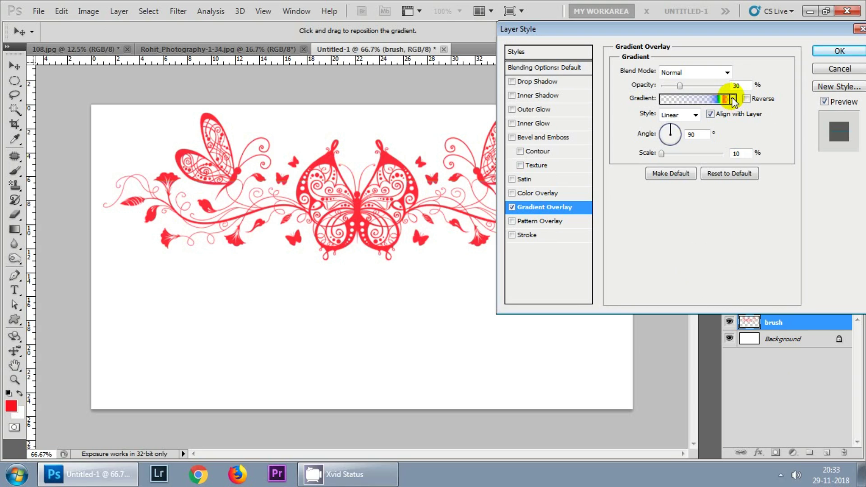
left_click(732, 99)
left_click(675, 145)
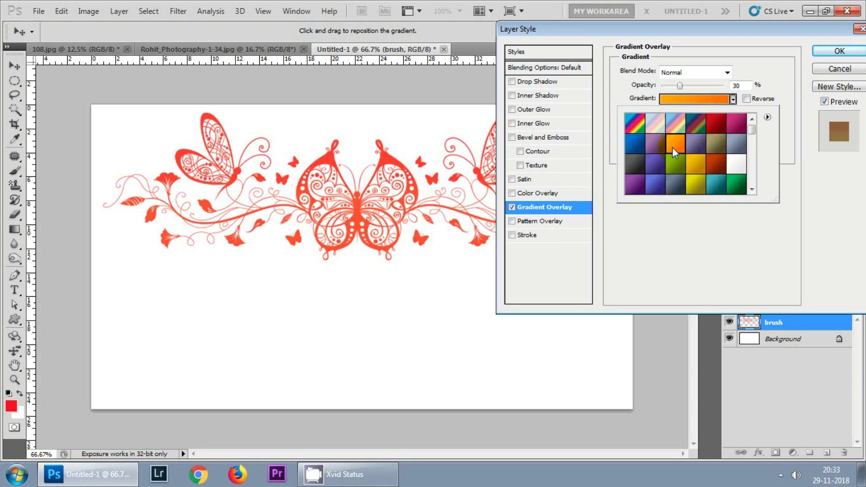
left_click(675, 165)
left_click(657, 163)
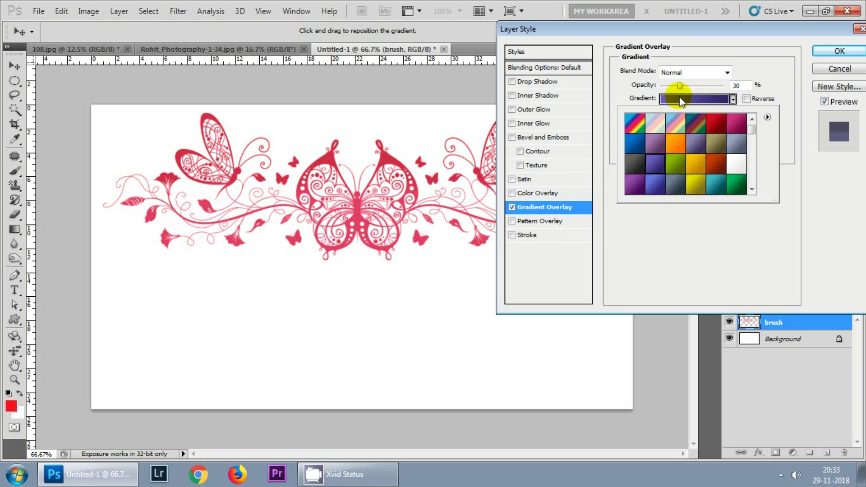
left_click_drag(680, 86, 722, 90)
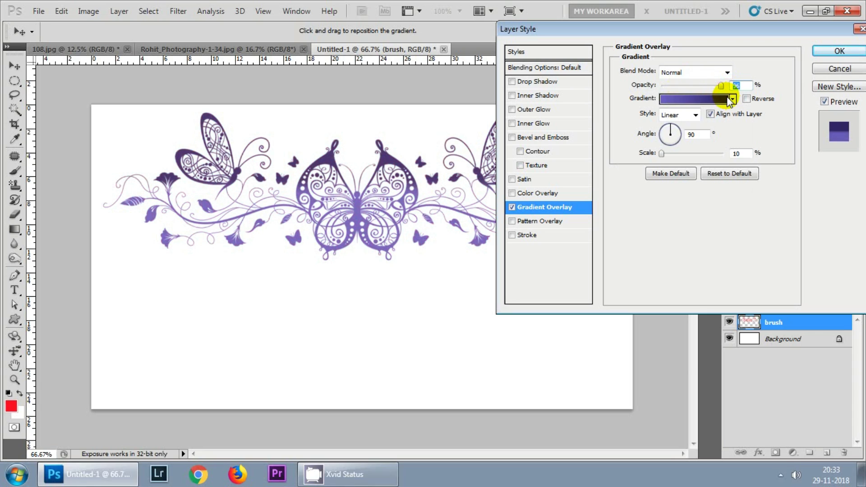
- Replace the overlay's gradient with the red, dark violet and yellow-green preset
left_click(732, 99)
left_click_drag(750, 137, 747, 168)
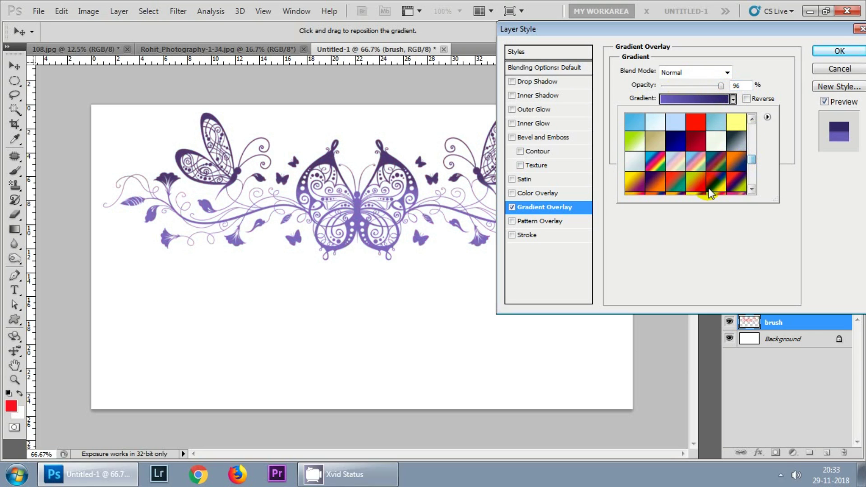
left_click(714, 186)
left_click(735, 180)
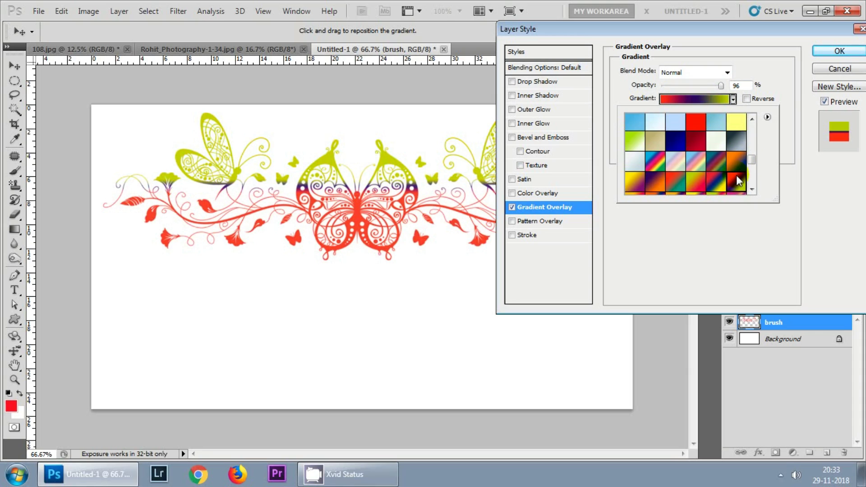
left_click(733, 99)
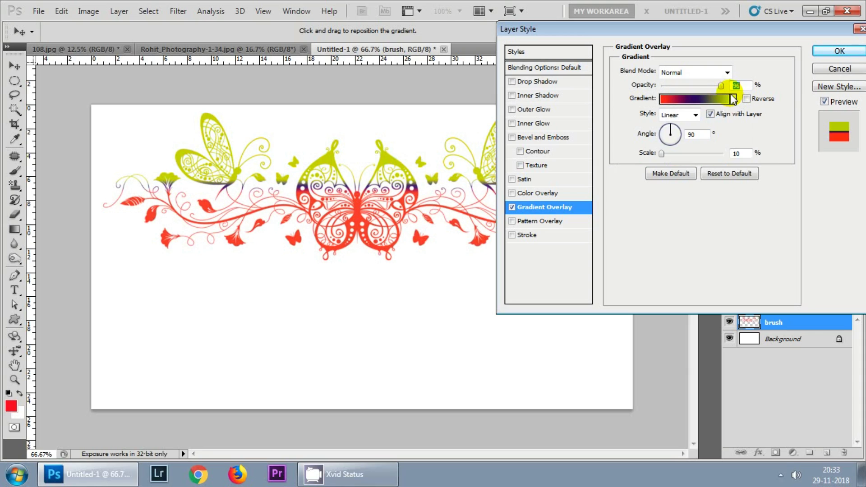
- Try the Radial, Reflected and Diamond gradient styles, then settle on Angle and apply the layer style
left_click(696, 115)
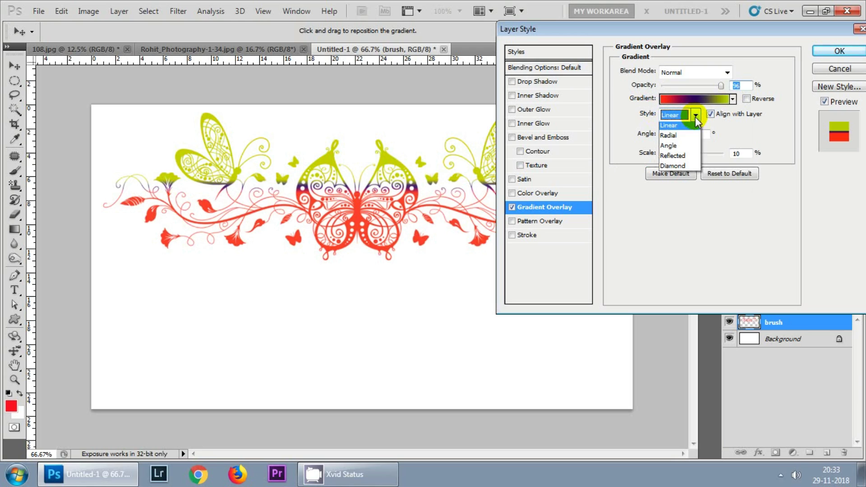
left_click(681, 138)
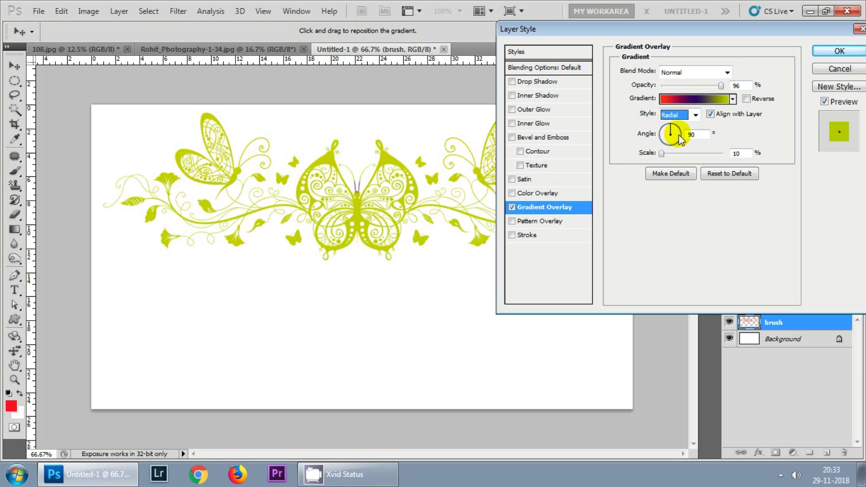
key("Down")
key("Down")
key("Down")
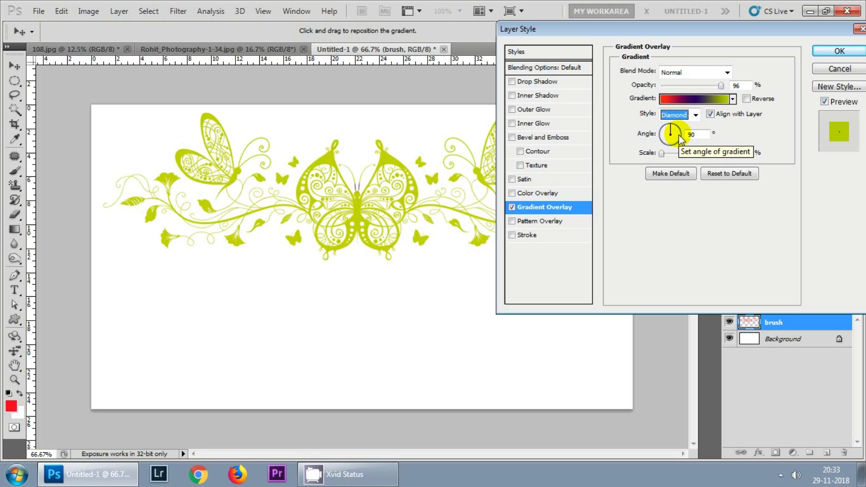
key("Up")
key("Up")
key("Return")
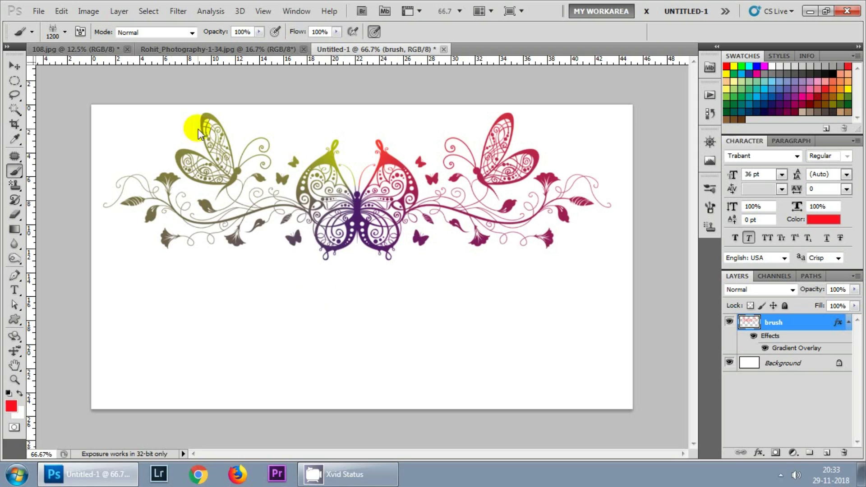
- Choose the 2000 px brush tip above the butterfly ornament in the brush settings and reduce its size to 157 px
left_click(79, 32)
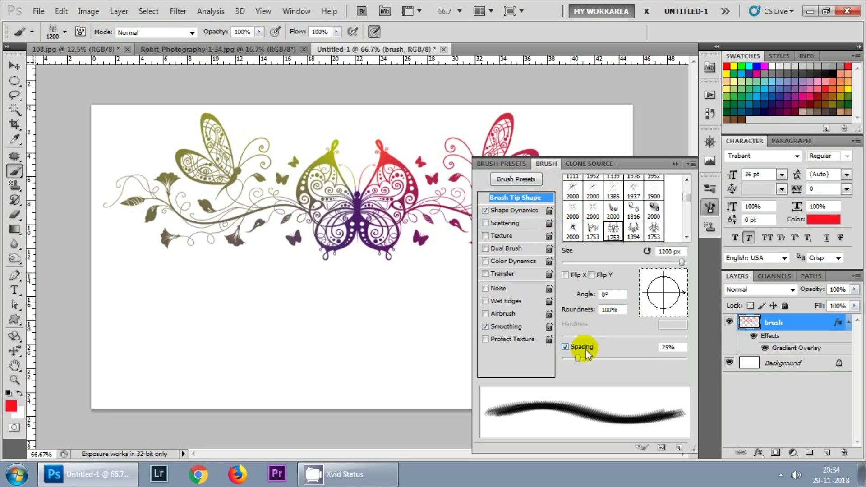
left_click(613, 209)
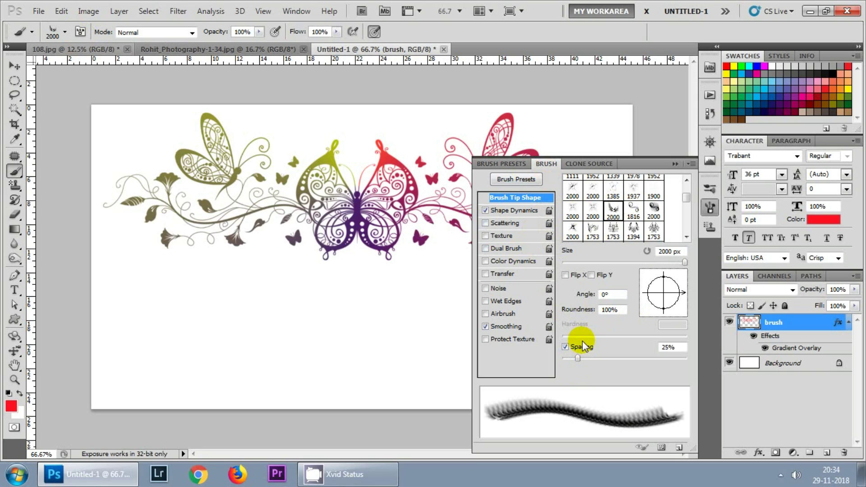
left_click(647, 252)
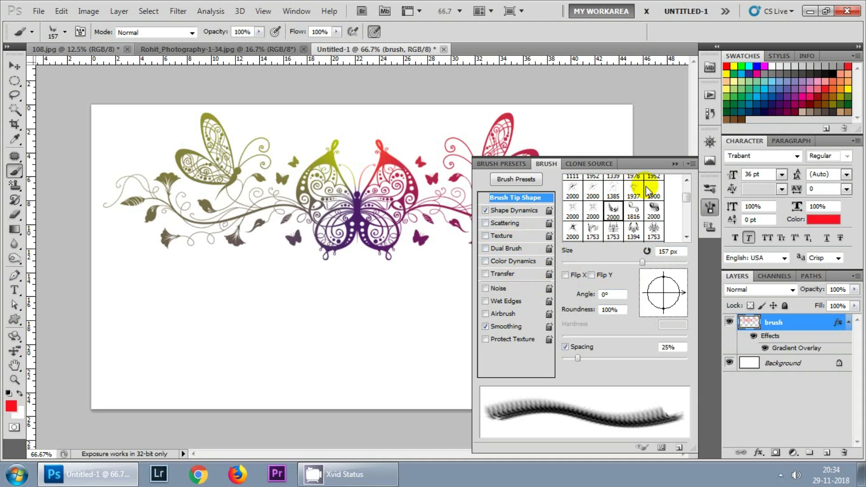
left_click(711, 208)
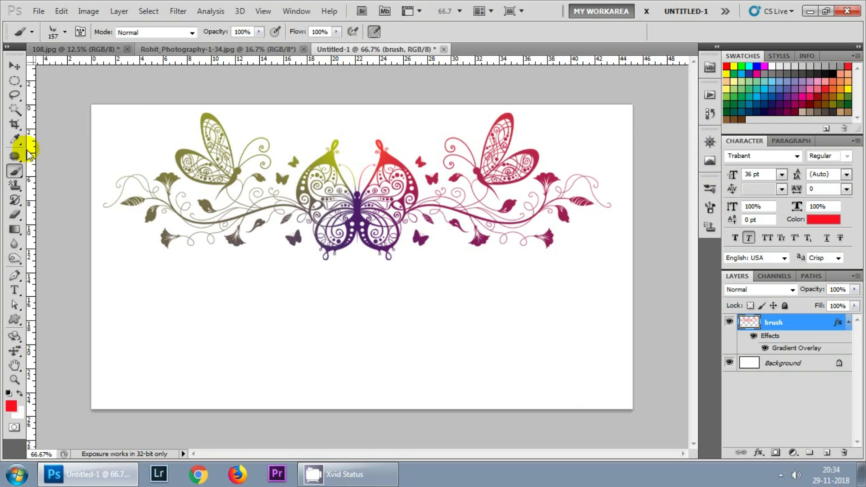
- Paint three dark brown spots on the woman's forehead and one on her cheek in 108.jpg with the 90 px brush
left_click_drag(15, 155, 42, 170)
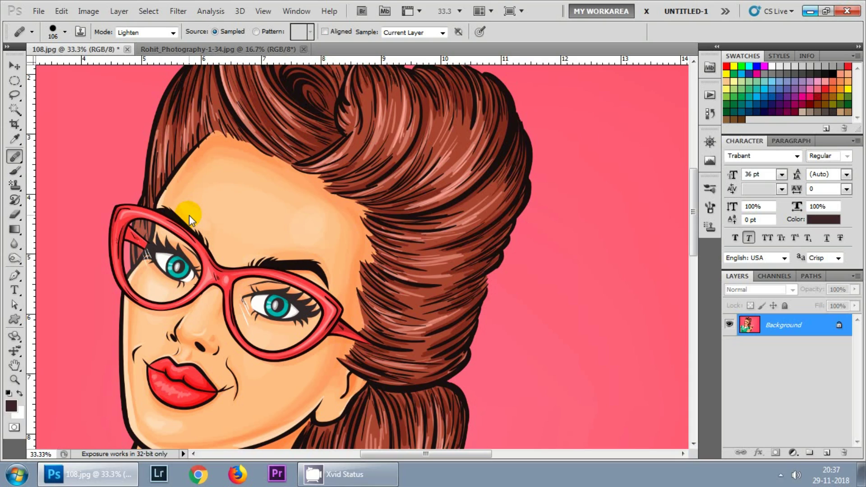
right_click(12, 156)
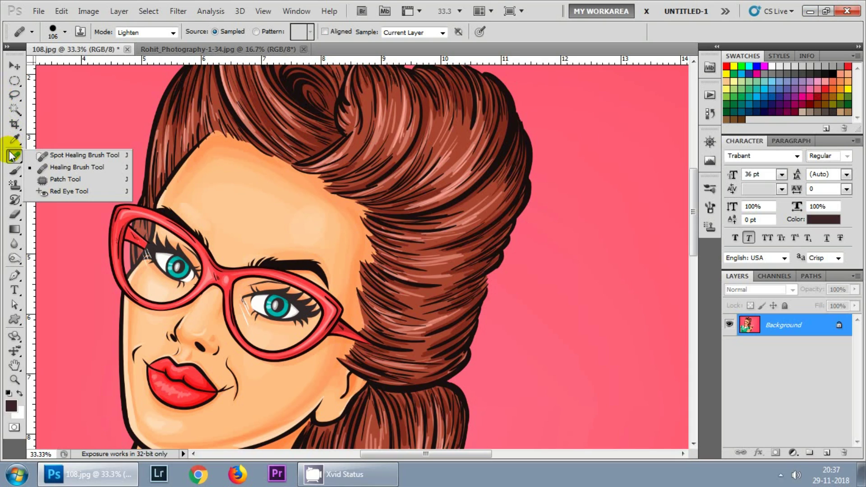
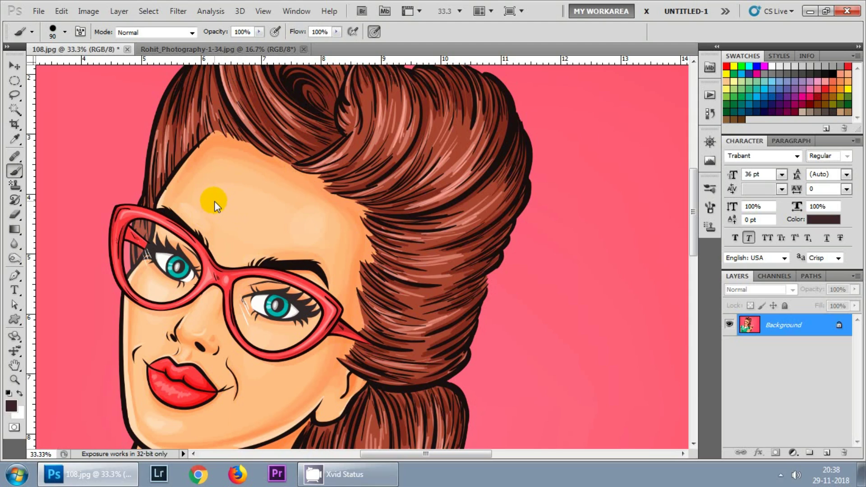
left_click(267, 397)
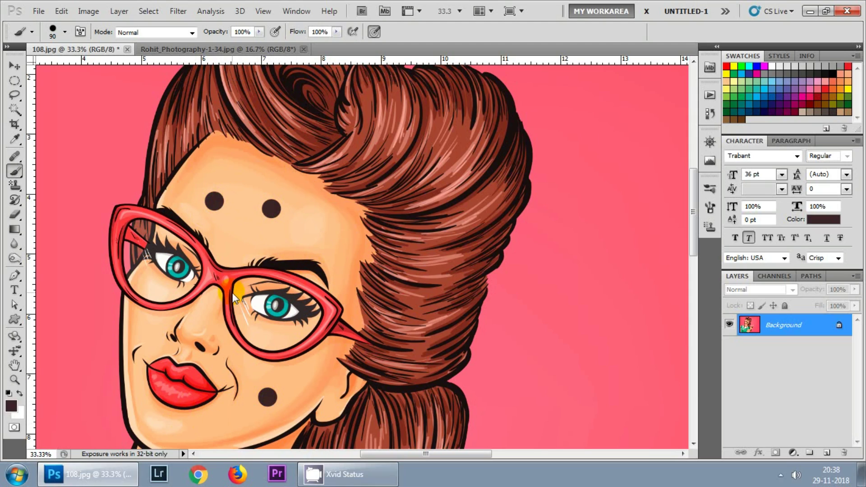
left_click(309, 219)
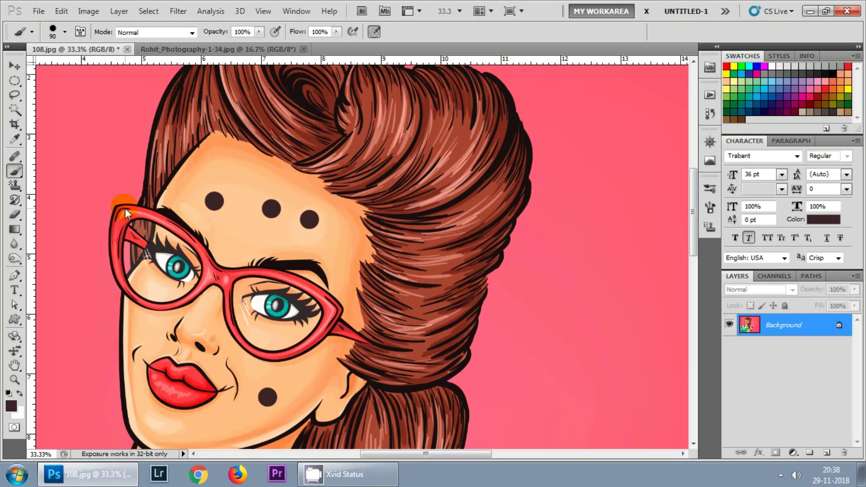
- Remove the dark spots from the forehead and cheek with the Healing Brush, sampling clean skin on the forehead
left_click(9, 170)
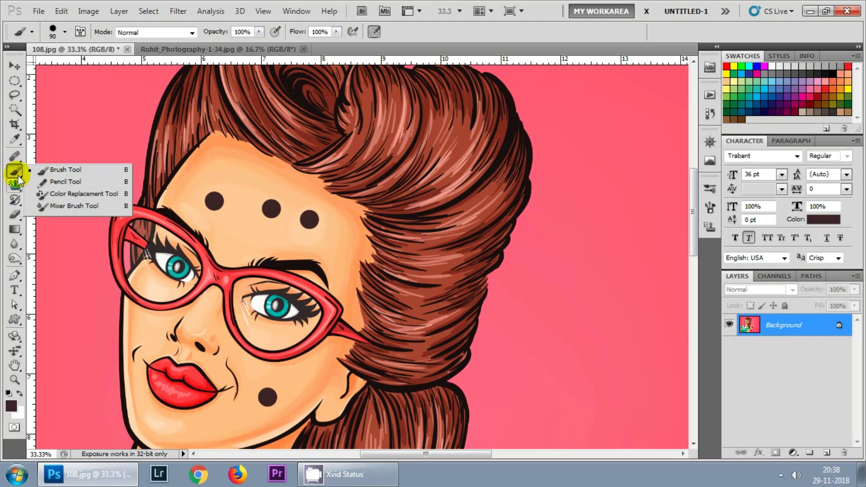
left_click(14, 156)
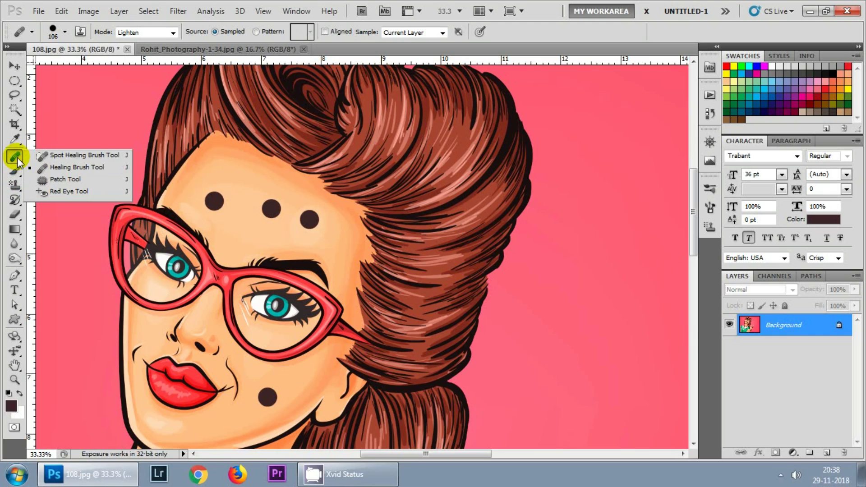
left_click(49, 167)
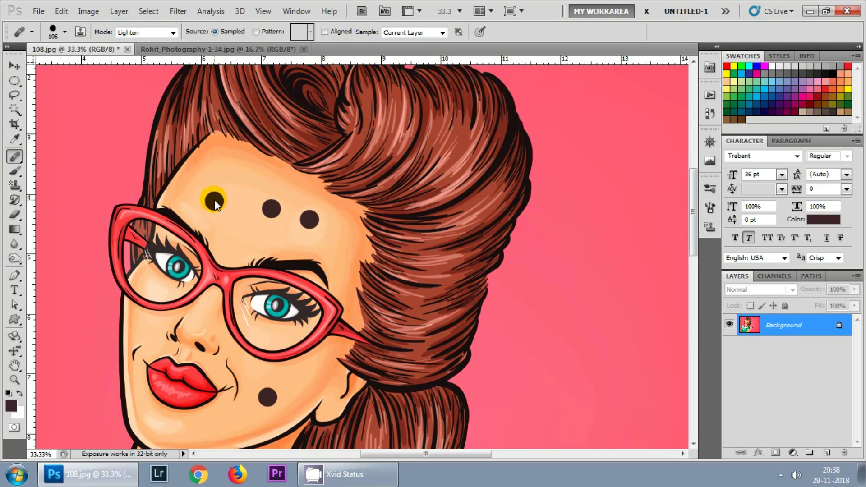
left_click(228, 235, "alt")
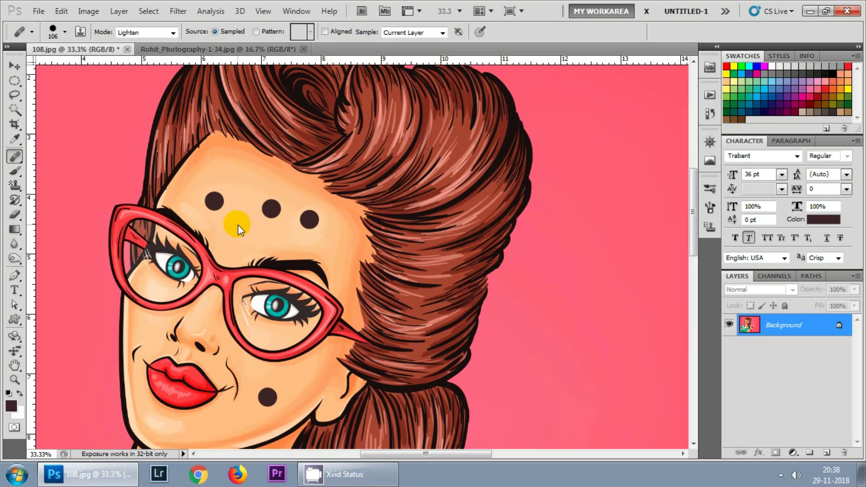
left_click(215, 203)
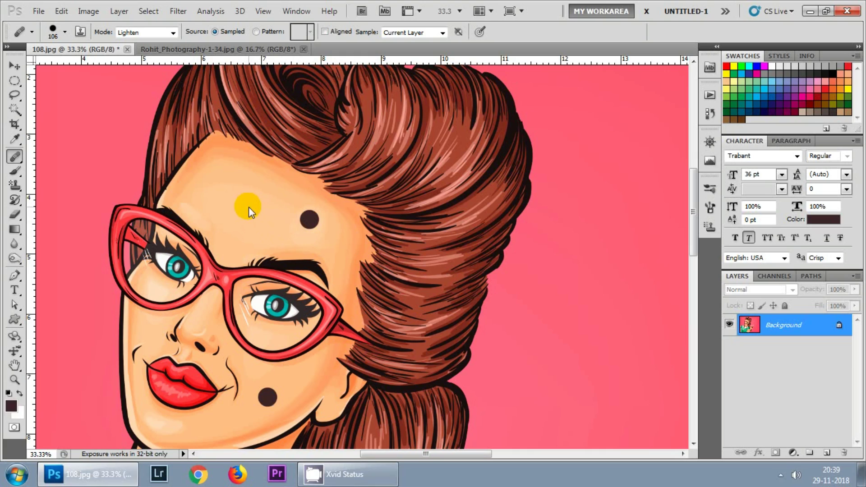
left_click(310, 219)
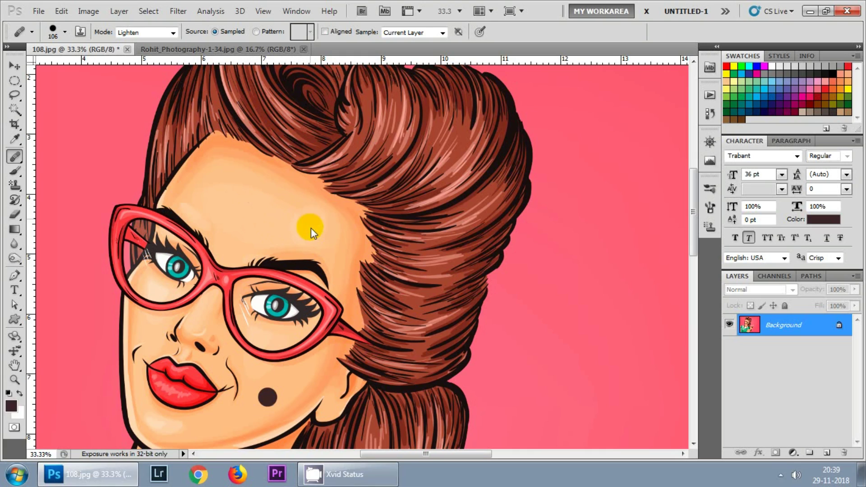
scroll(332, 361, "down", 3)
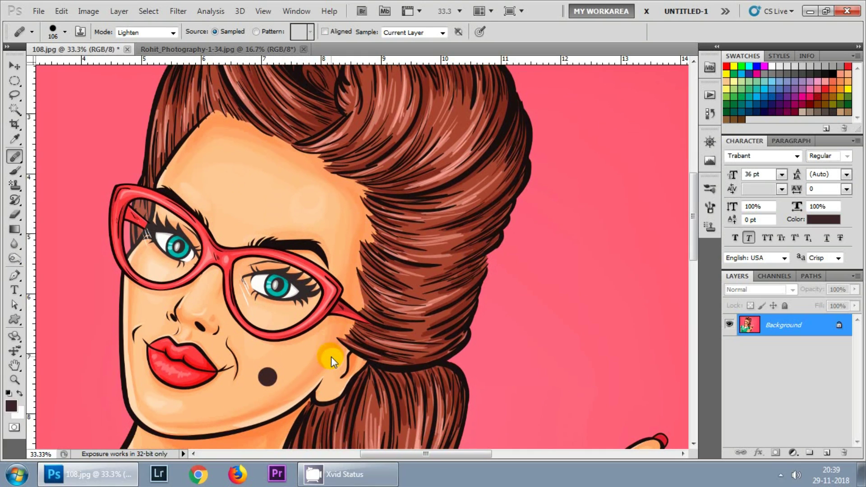
scroll(301, 345, "down", 3)
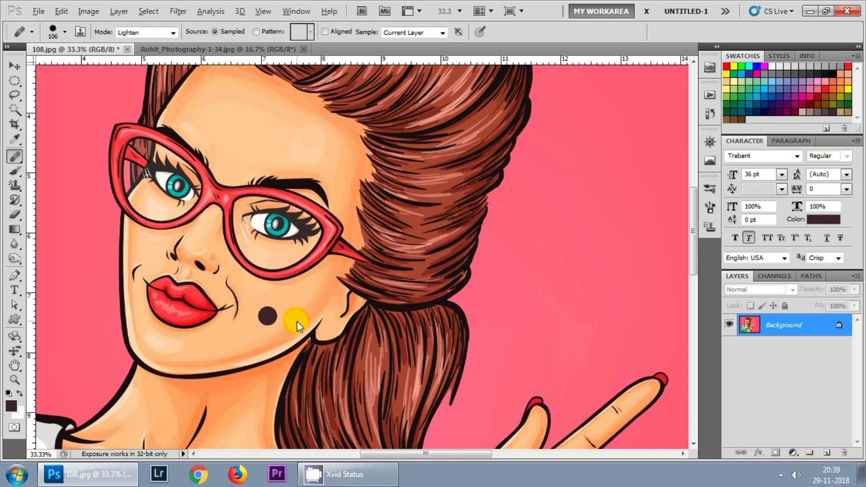
left_click(267, 315)
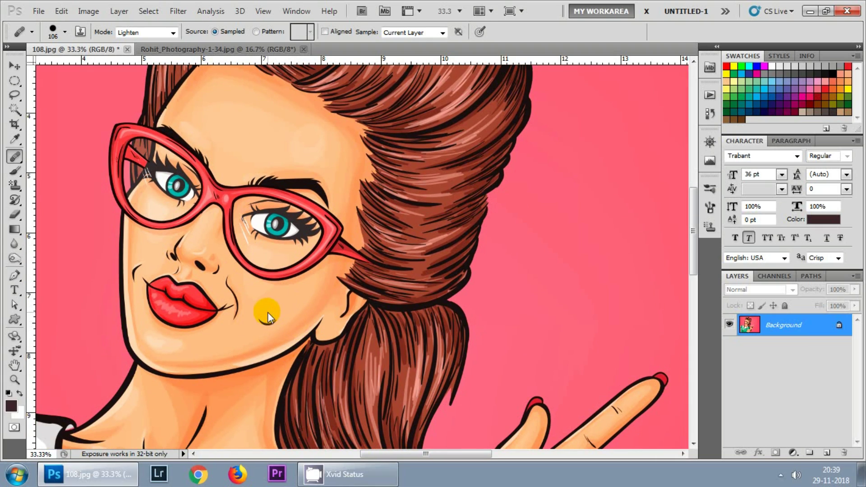
scroll(340, 268, "up", 5)
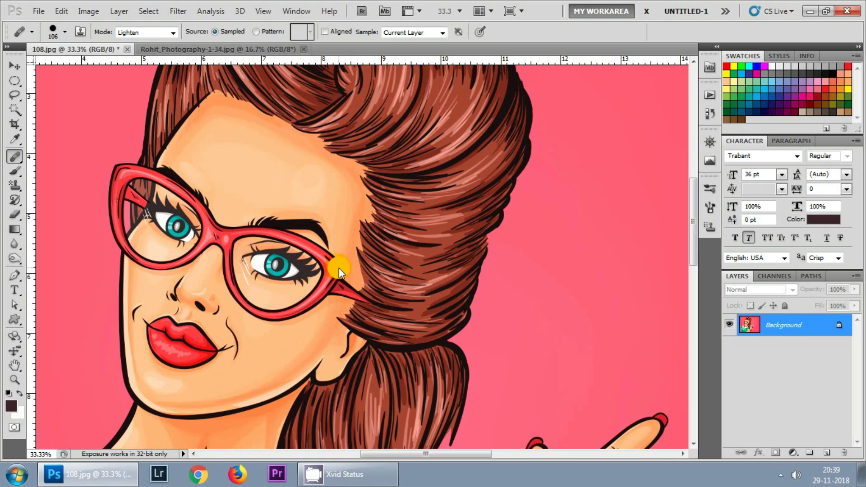
scroll(292, 222, "up", 4)
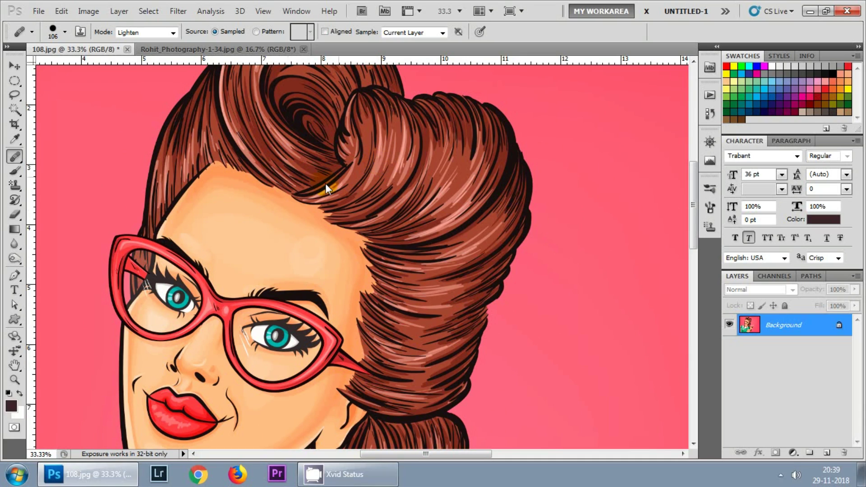
left_click(248, 251)
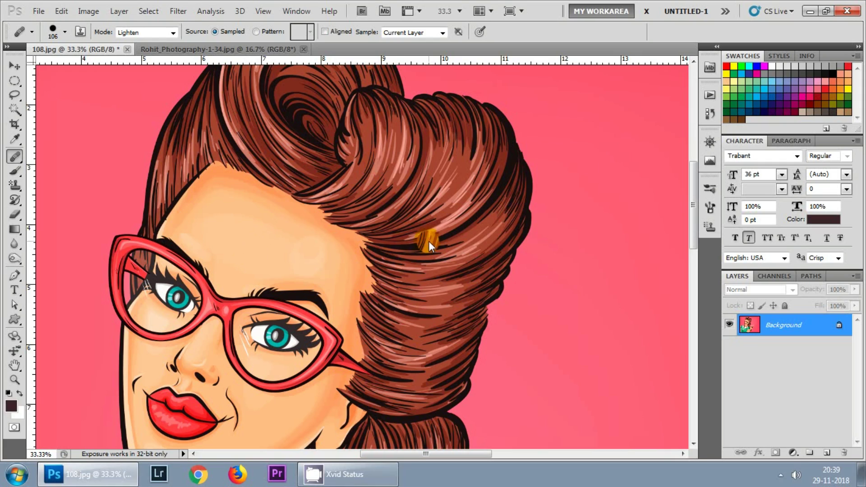
left_click(258, 245)
left_click(266, 232)
left_click(254, 239)
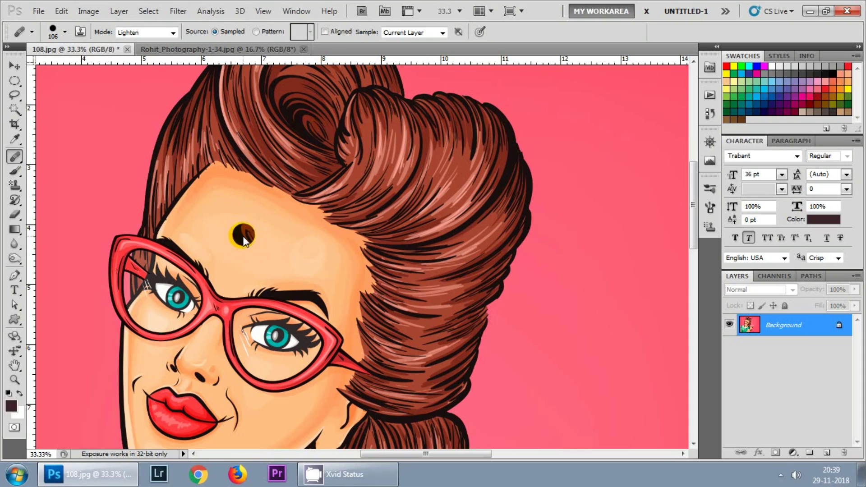
left_click(106, 179)
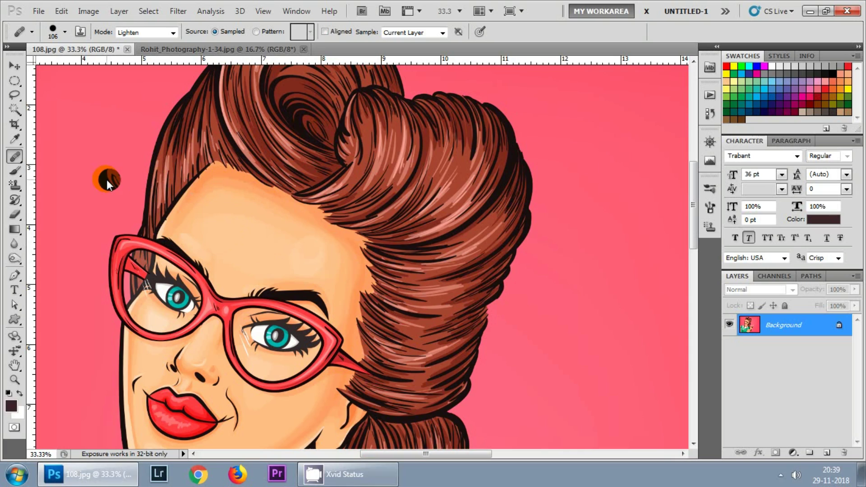
left_click_drag(16, 157, 54, 157)
left_click(15, 158)
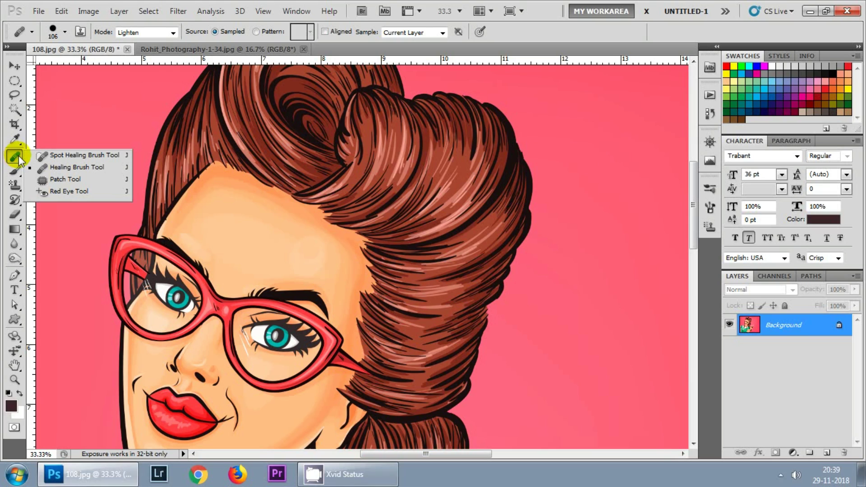
- Set the foreground colour to red #e70010 and paint two spots on the forehead with the 90 px hard round brush
key("b")
right_click(228, 230)
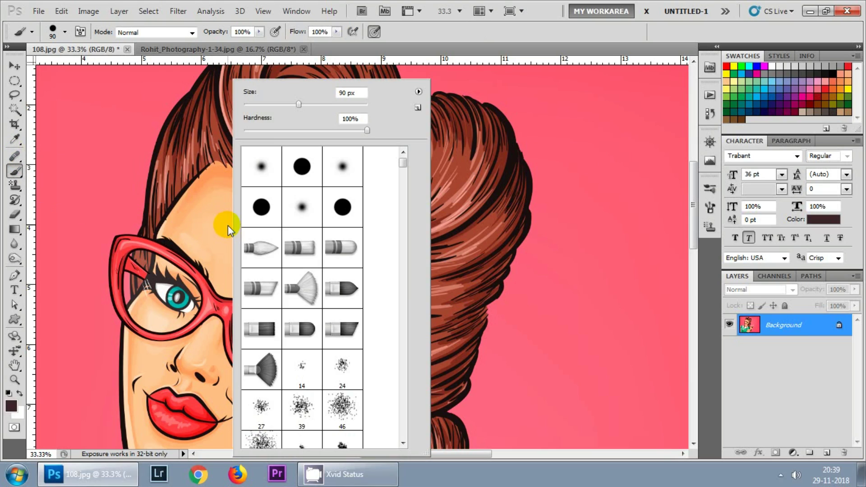
double_click(301, 166)
left_click(12, 405)
left_click_drag(596, 212, 767, 108)
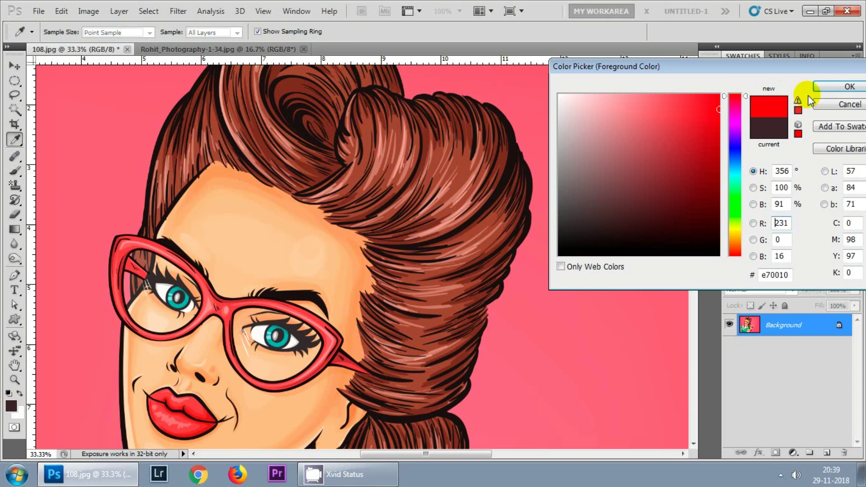
left_click(825, 87)
left_click(226, 226)
left_click(289, 246)
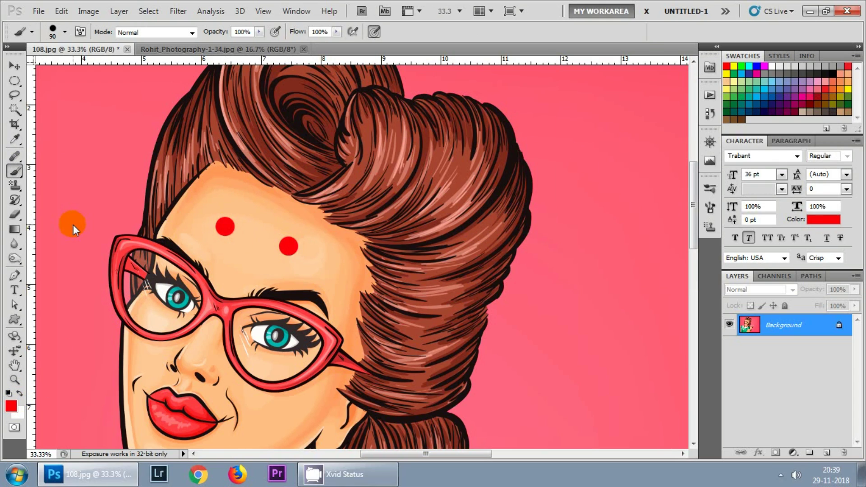
- Remove both red forehead spots with the Spot Healing Brush, reducing its size to 125 px for the second one
left_click(16, 158)
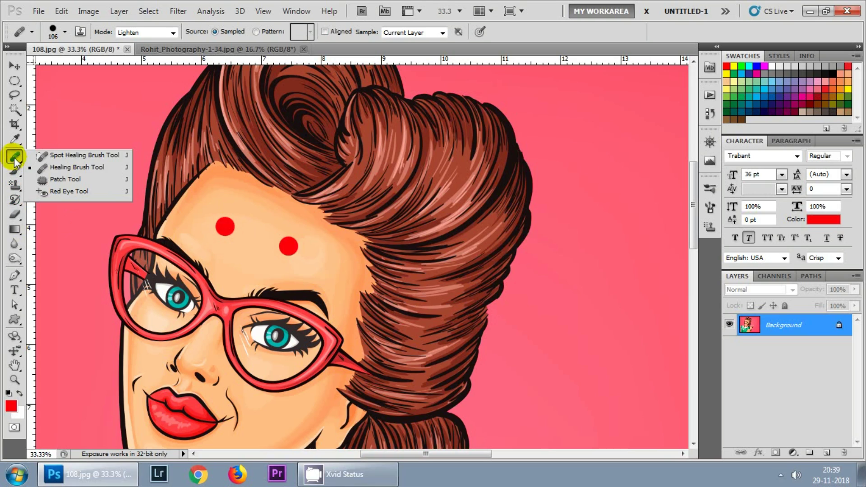
left_click(62, 156)
left_click(229, 227)
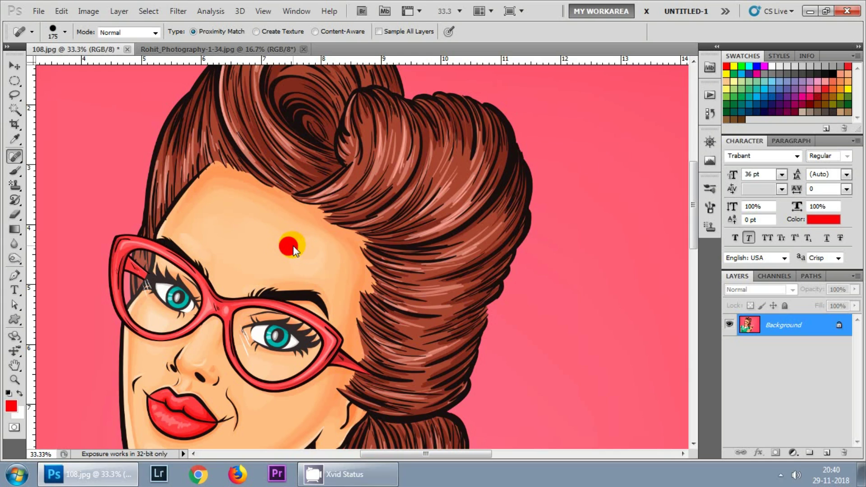
right_click(16, 156)
left_click(58, 154)
key("bracketleft")
key("bracketleft")
left_click(289, 246)
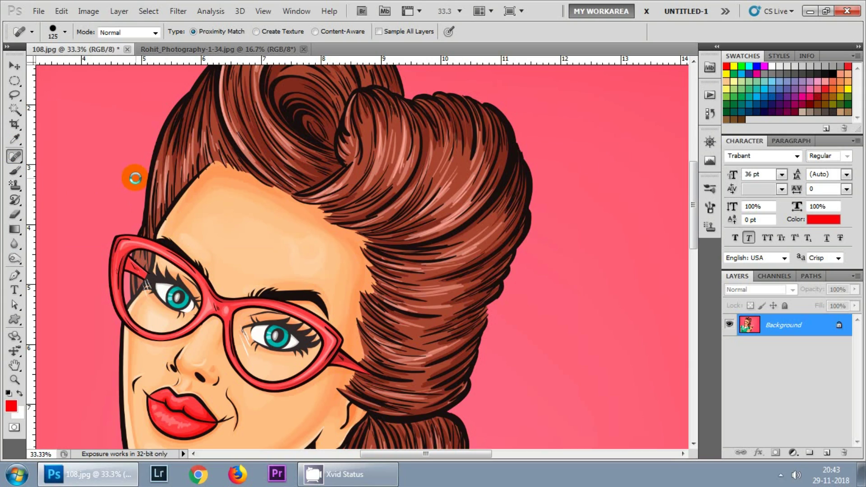
- Choose the 90 px hard round brush tip and change the foreground colour to bright green
left_click_drag(15, 156, 56, 179)
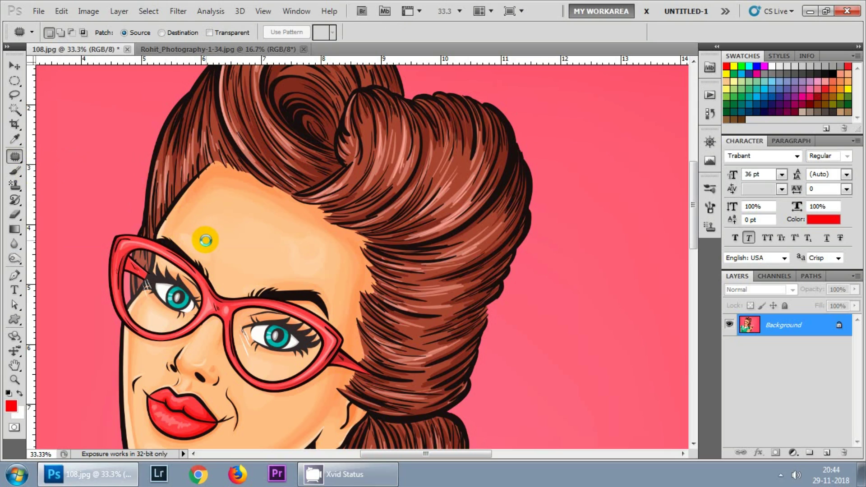
key("b")
right_click(221, 228)
left_click(236, 203)
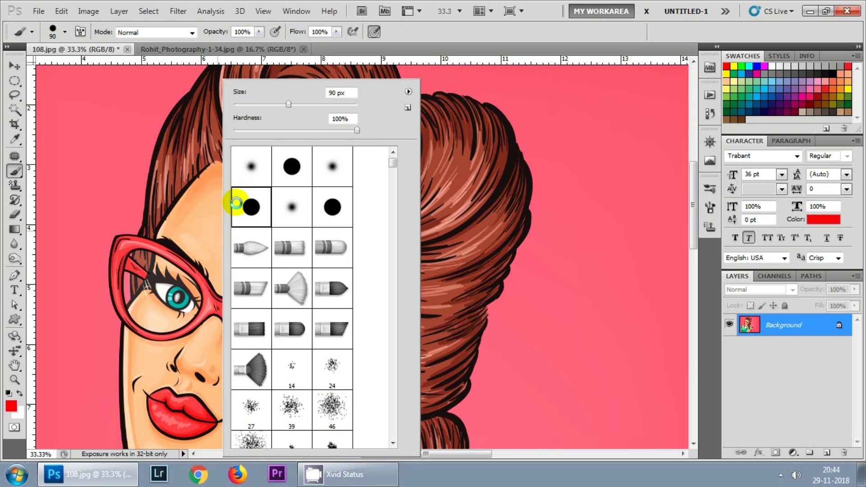
left_click(252, 201)
right_click(475, 204)
double_click(506, 201)
left_click(11, 408)
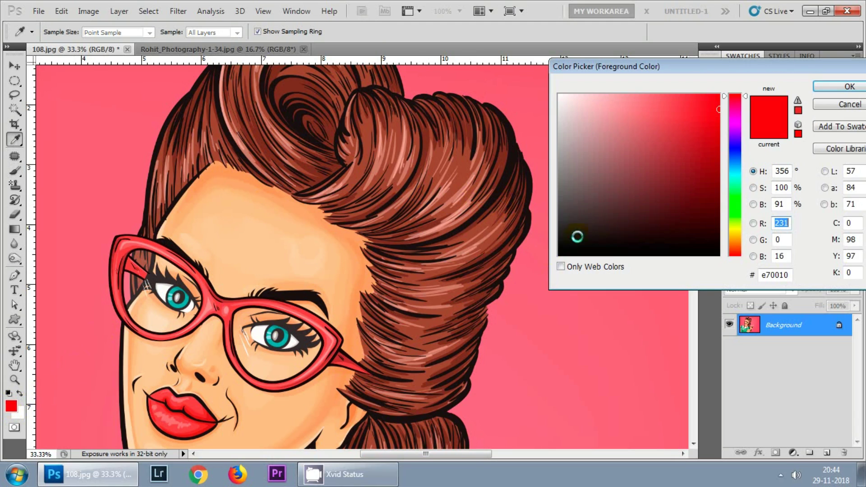
left_click(735, 217)
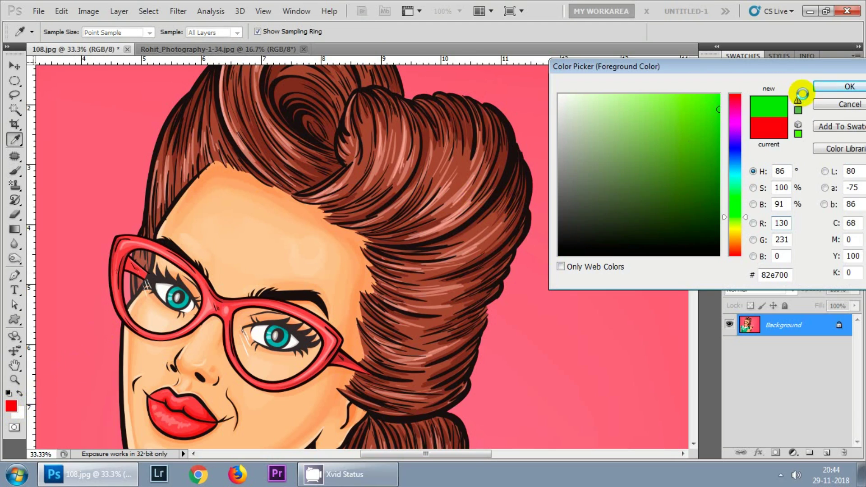
left_click(834, 87)
- Paint four green spots across the forehead
left_click(216, 227)
left_click(248, 250)
left_click(278, 243)
left_click(313, 260)
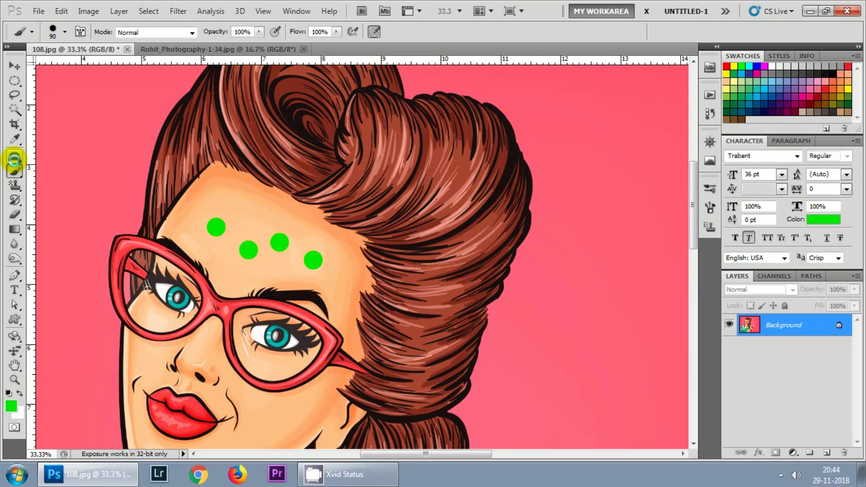
- Outline each of the four green forehead spots with the Patch tool in Source mode and patch it with clean neighbouring skin
left_click_drag(14, 155, 68, 178)
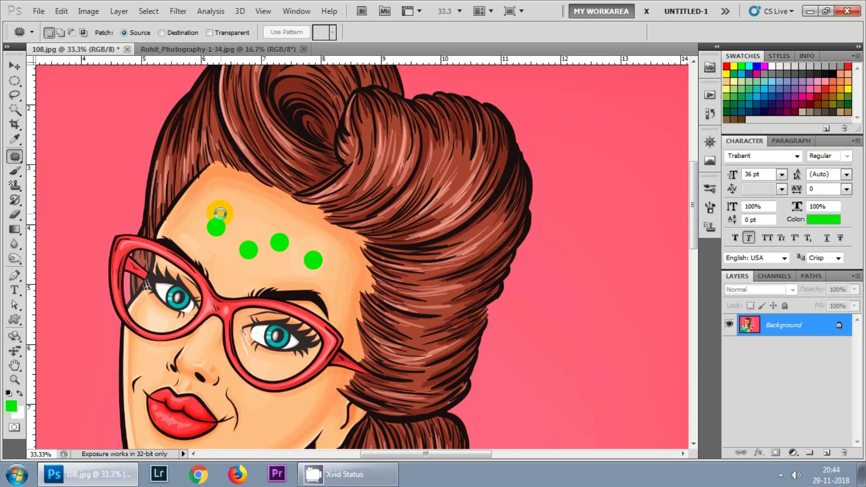
mouse_move(216, 212)
left_mouse_down()
mouse_move(195, 226)
mouse_move(201, 239)
mouse_move(229, 239)
mouse_move(231, 226)
mouse_move(216, 212)
mouse_move(212, 226)
mouse_move(243, 217)
left_mouse_up()
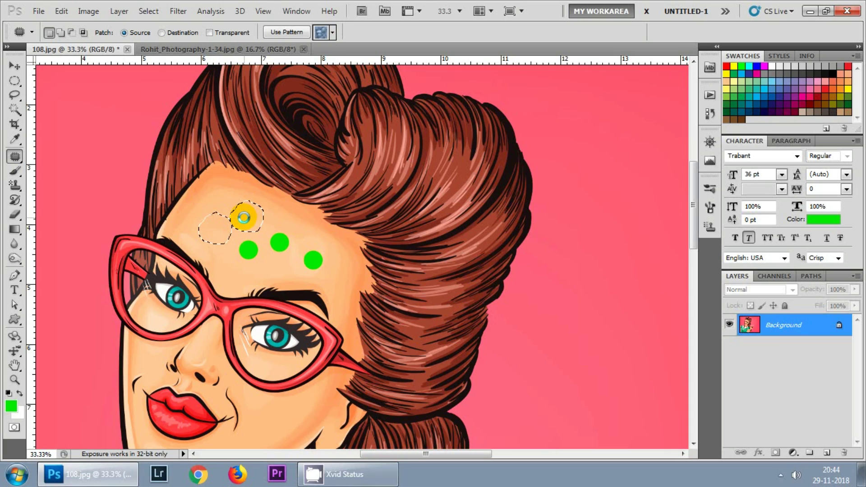
mouse_move(243, 217)
left_mouse_down()
mouse_move(257, 203)
mouse_move(251, 212)
left_mouse_up()
left_click(239, 241)
mouse_move(239, 241)
left_mouse_down()
mouse_move(233, 253)
mouse_move(245, 264)
mouse_move(259, 257)
mouse_move(262, 243)
mouse_move(238, 239)
mouse_move(247, 260)
mouse_move(230, 226)
left_mouse_up()
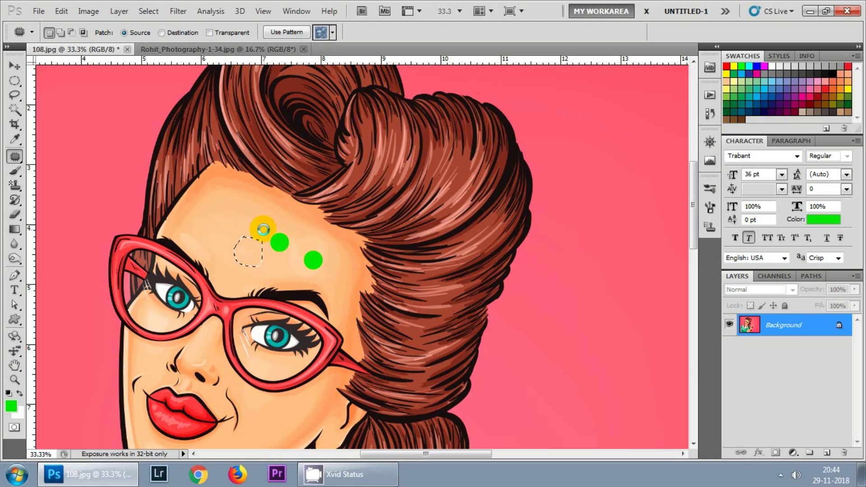
mouse_move(269, 229)
left_mouse_down()
mouse_move(261, 239)
mouse_move(280, 256)
mouse_move(296, 247)
mouse_move(290, 233)
left_mouse_up()
left_click_drag(274, 242, 242, 227)
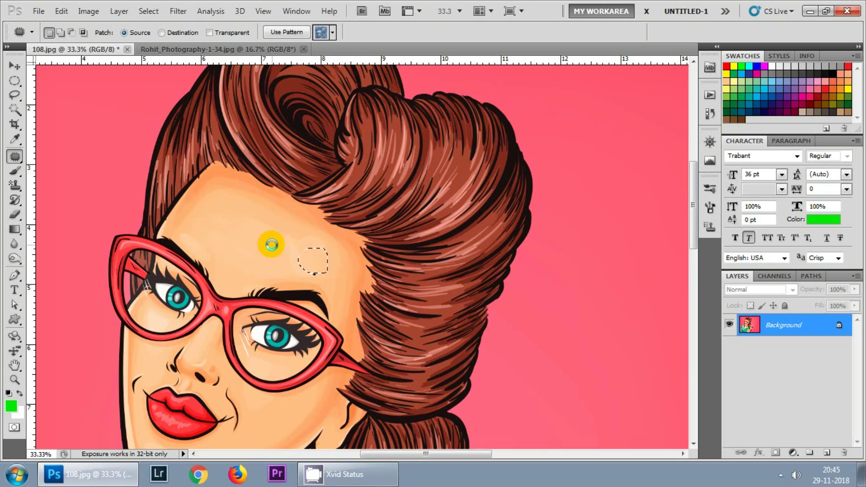
- Activate the Clone Stamp tool, switch to the open photo of the two dogs and add an empty layer above its background
left_click(14, 156)
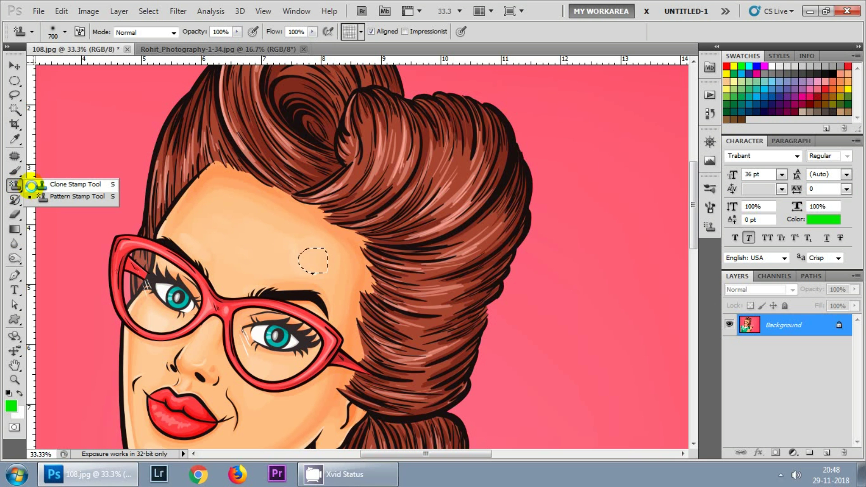
left_click(31, 185)
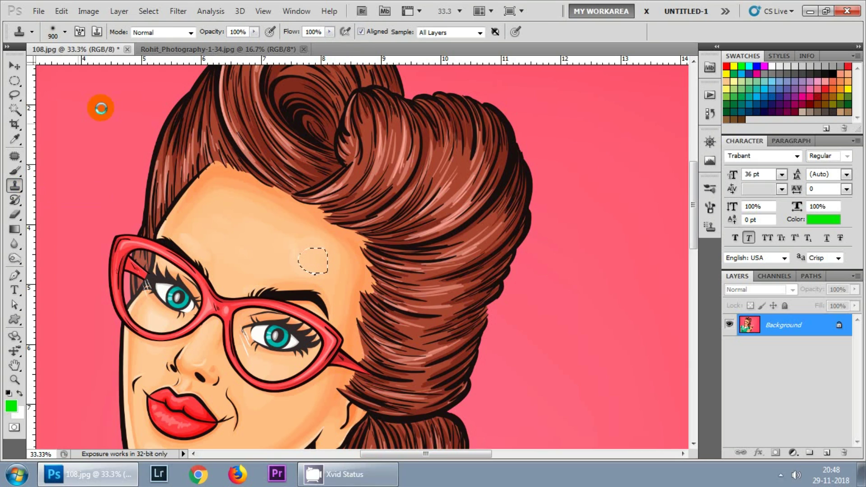
left_click(180, 45)
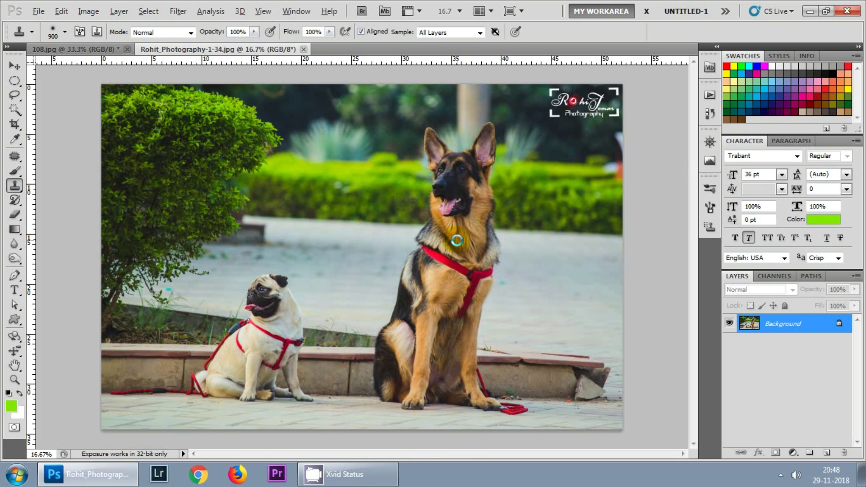
left_click(458, 241, "alt")
left_click(458, 240)
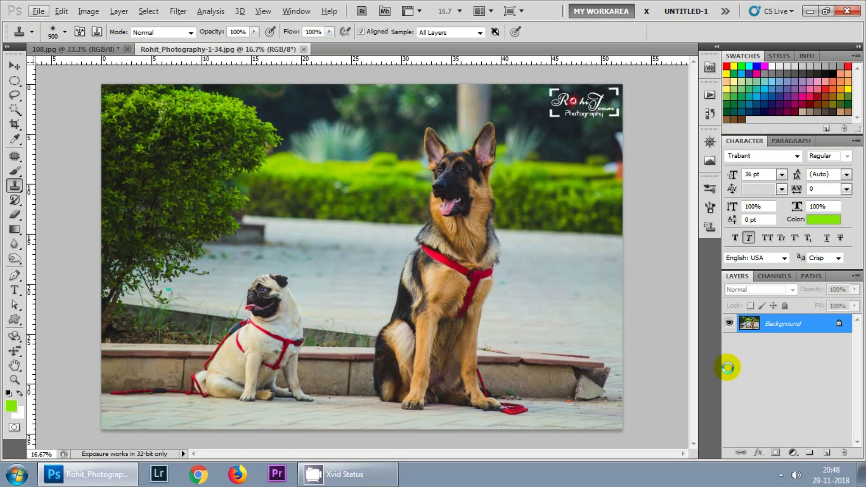
left_click(827, 453)
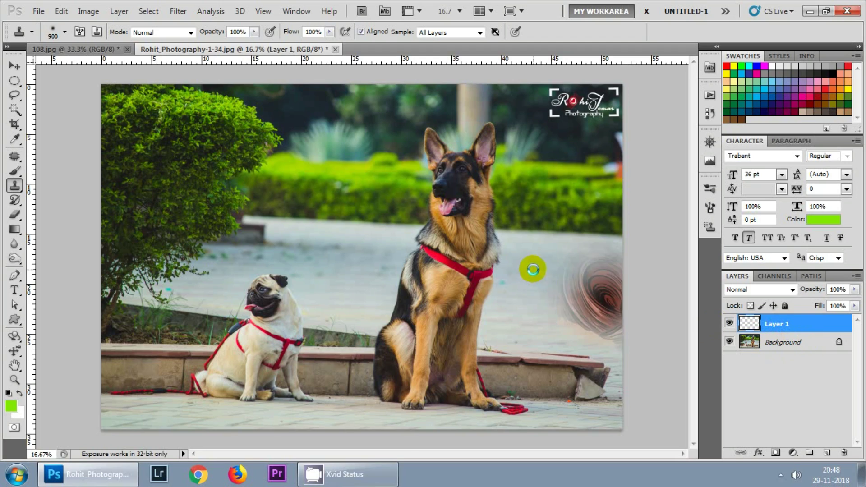
- Sample the German shepherd's neck on the Background layer with the Clone Stamp tool and make Layer 1 active
right_click(15, 185)
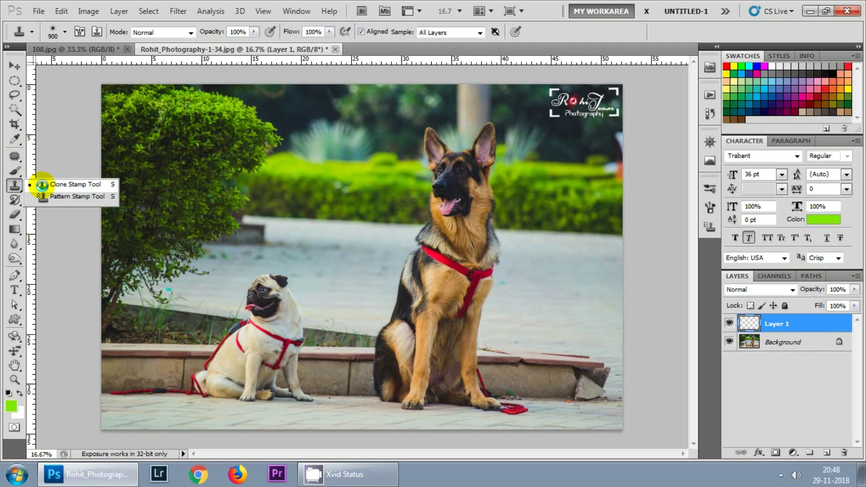
left_click(42, 185)
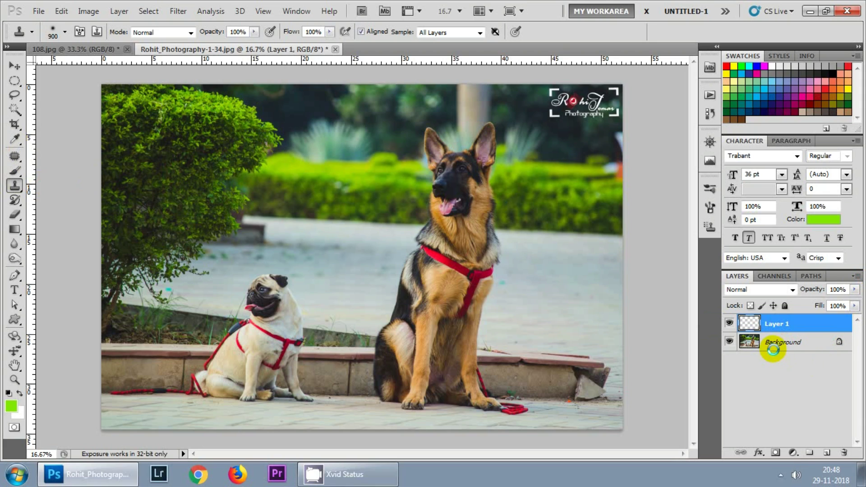
left_click(773, 349)
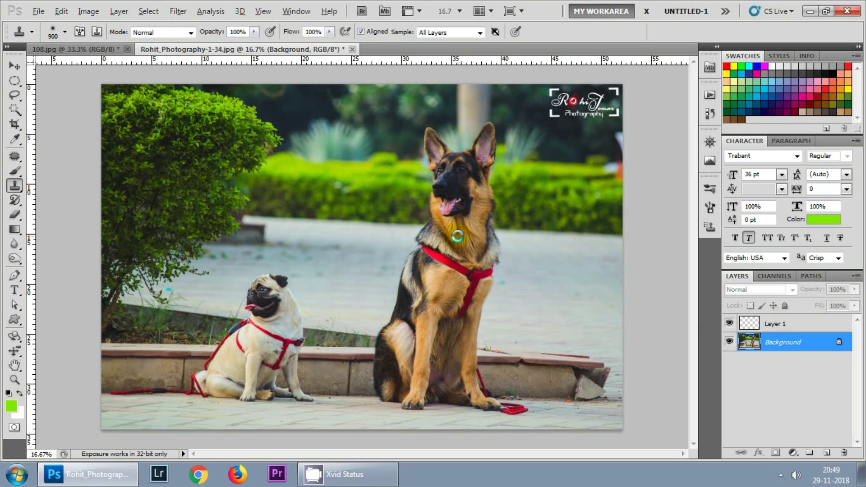
left_click(775, 321)
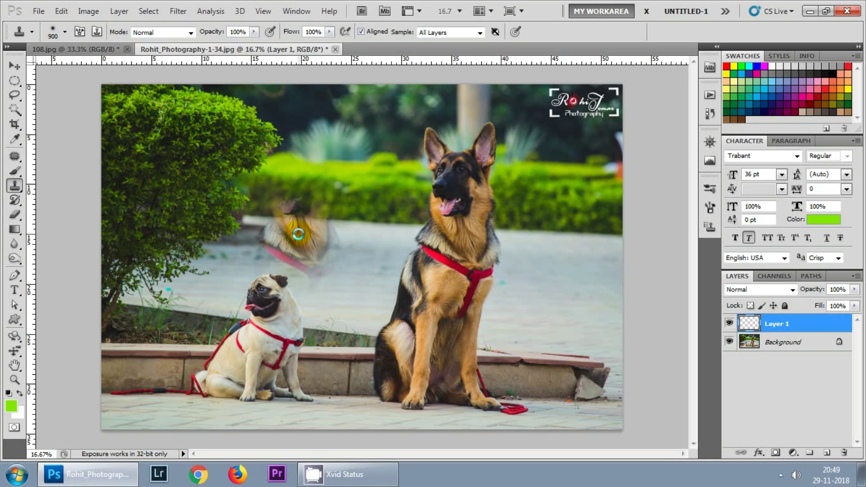
- Clone the whole German shepherd over the pug on Layer 1 with the 900 px soft brush
key("bracketleft")
key("bracketright")
key("bracketright")
left_click(298, 234)
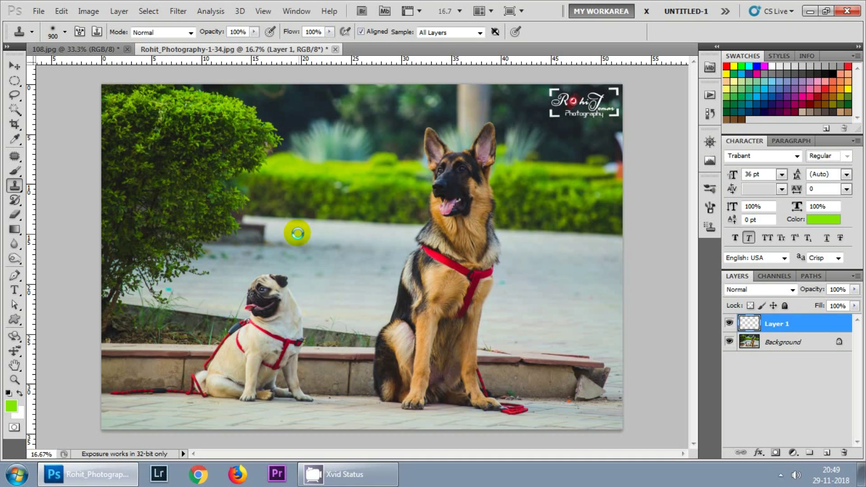
mouse_move(298, 233)
left_mouse_down()
mouse_move(276, 327)
mouse_move(249, 365)
mouse_move(226, 375)
mouse_move(311, 394)
mouse_move(299, 347)
mouse_move(306, 257)
left_mouse_up()
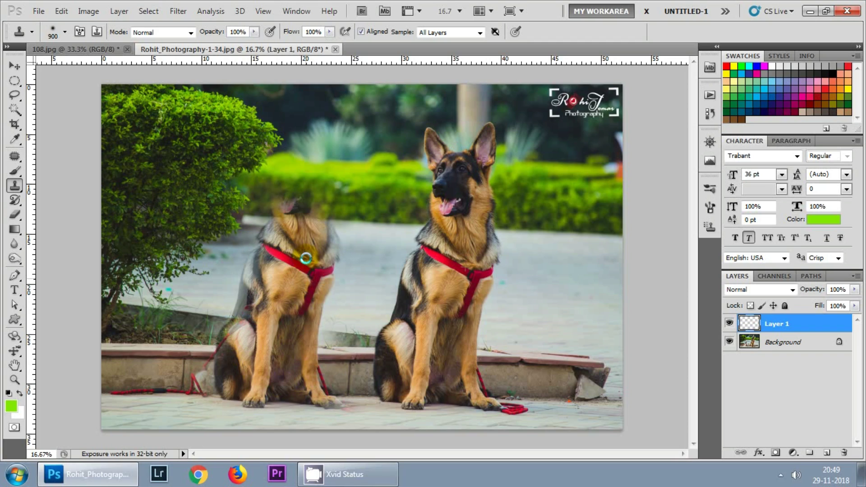
mouse_move(306, 225)
left_mouse_down()
mouse_move(300, 169)
mouse_move(309, 155)
mouse_move(314, 189)
mouse_move(292, 180)
mouse_move(277, 151)
mouse_move(297, 167)
mouse_move(296, 210)
mouse_move(274, 272)
mouse_move(231, 350)
mouse_move(198, 386)
mouse_move(216, 385)
mouse_move(176, 395)
left_mouse_up()
key("ctrl+z")
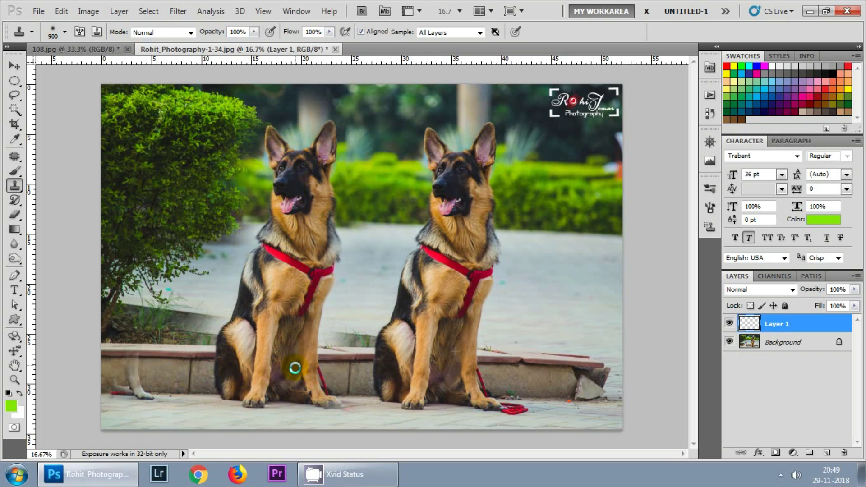
mouse_move(295, 368)
left_mouse_down()
mouse_move(330, 391)
mouse_move(308, 388)
mouse_move(290, 357)
left_mouse_up()
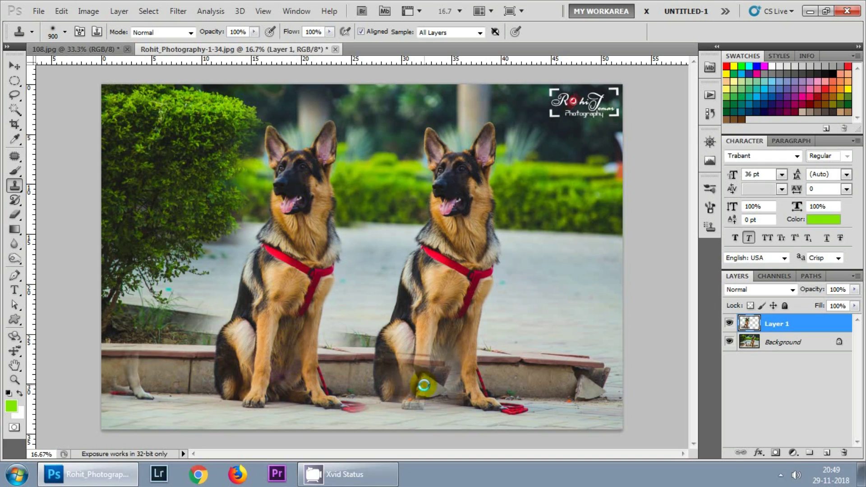
mouse_move(194, 415)
left_mouse_down()
mouse_move(140, 404)
mouse_move(136, 392)
mouse_move(143, 414)
mouse_move(242, 355)
mouse_move(190, 377)
left_mouse_up()
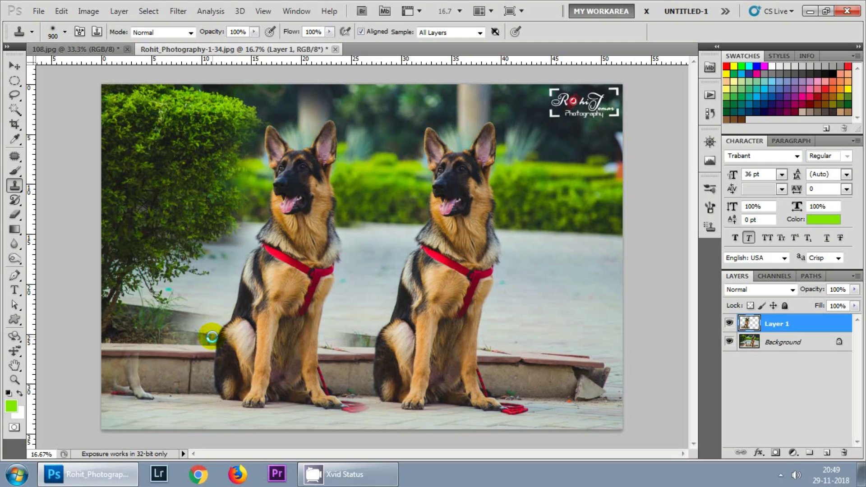
- Erase the stray cloned leg by the wall and the red leash smudge beside the cloned dog's paw with the 500 px Eraser
key("e")
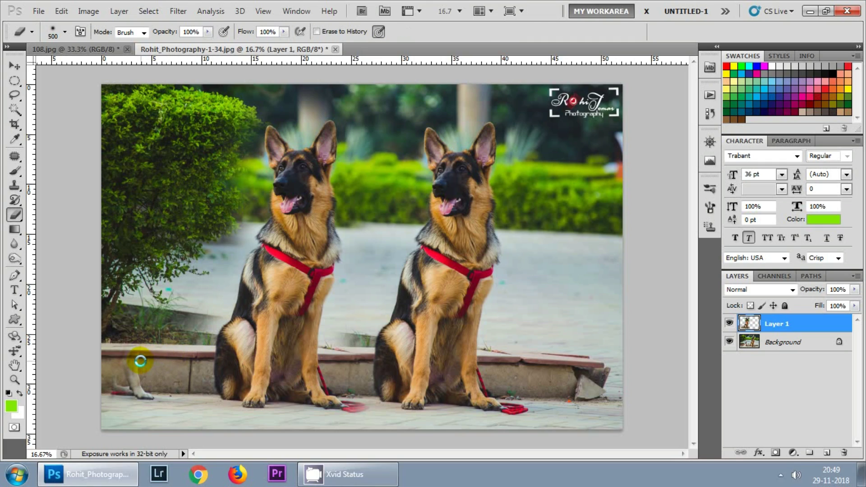
mouse_move(120, 359)
left_mouse_down()
mouse_move(128, 403)
mouse_move(132, 390)
mouse_move(139, 396)
mouse_move(120, 371)
left_mouse_up()
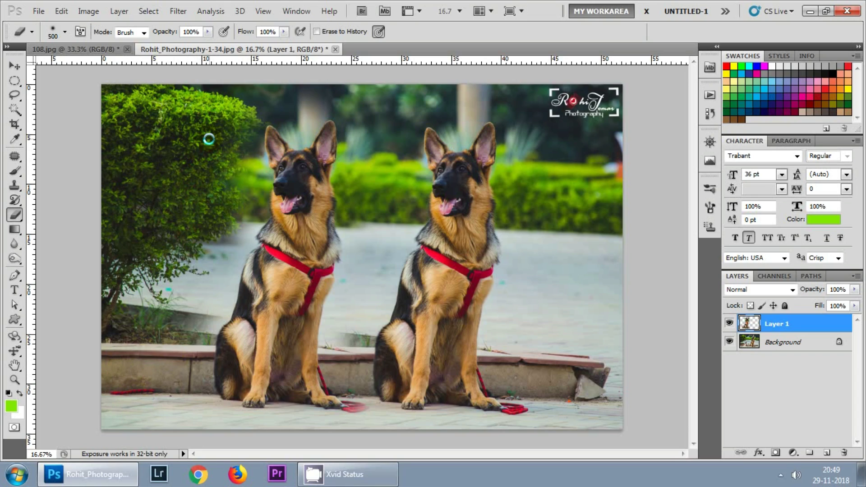
mouse_move(175, 261)
left_mouse_down()
mouse_move(157, 303)
mouse_move(562, 406)
mouse_move(599, 387)
mouse_move(575, 382)
mouse_move(399, 406)
mouse_move(364, 419)
mouse_move(379, 405)
mouse_move(363, 380)
mouse_move(447, 329)
mouse_move(618, 258)
mouse_move(609, 227)
mouse_move(449, 186)
mouse_move(268, 232)
mouse_move(433, 233)
mouse_move(421, 228)
mouse_move(445, 238)
mouse_move(274, 236)
mouse_move(308, 222)
mouse_move(287, 222)
mouse_move(234, 235)
mouse_move(13, 190)
left_mouse_up()
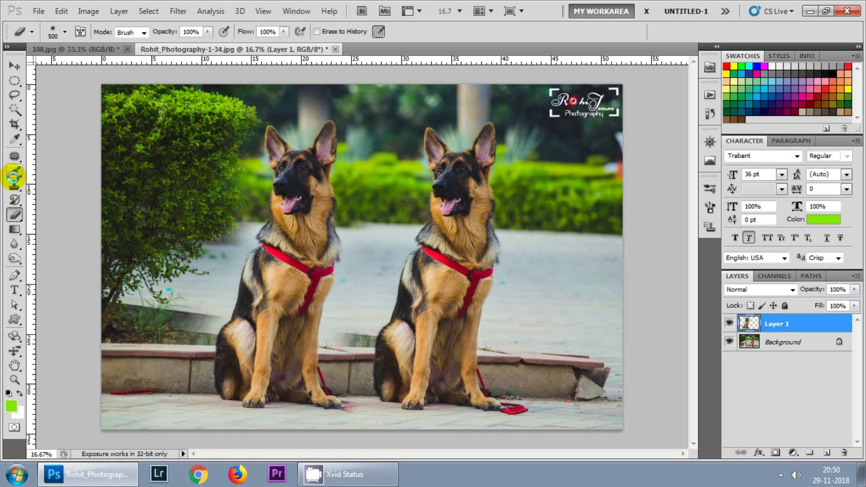
- Paint a fine grey grid pattern over the cloned dog on a new layer with the 700 px Pattern Stamp tool
left_click(14, 186)
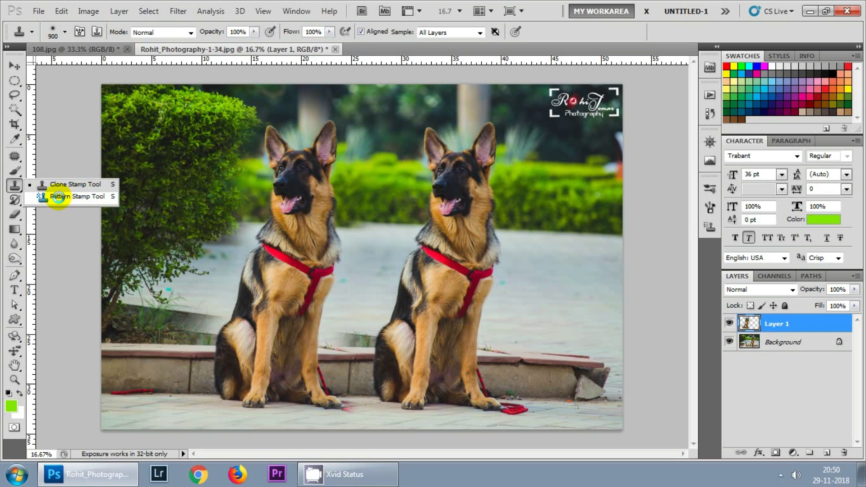
left_click(58, 196)
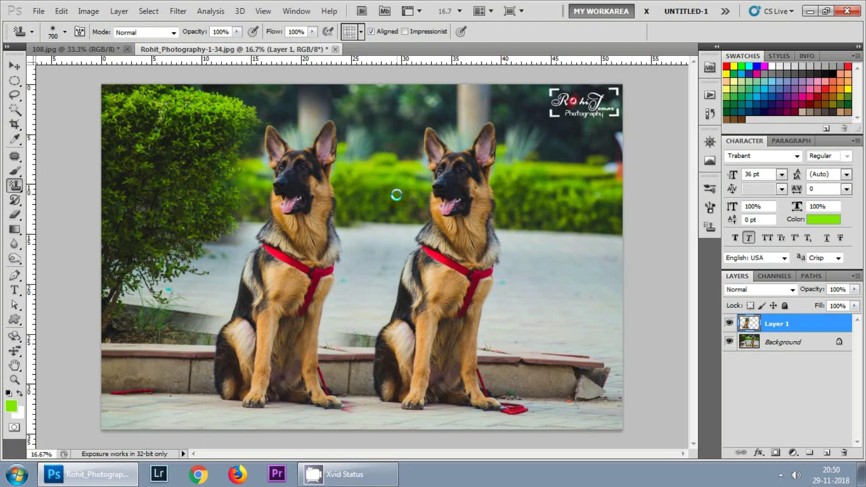
left_click(361, 32)
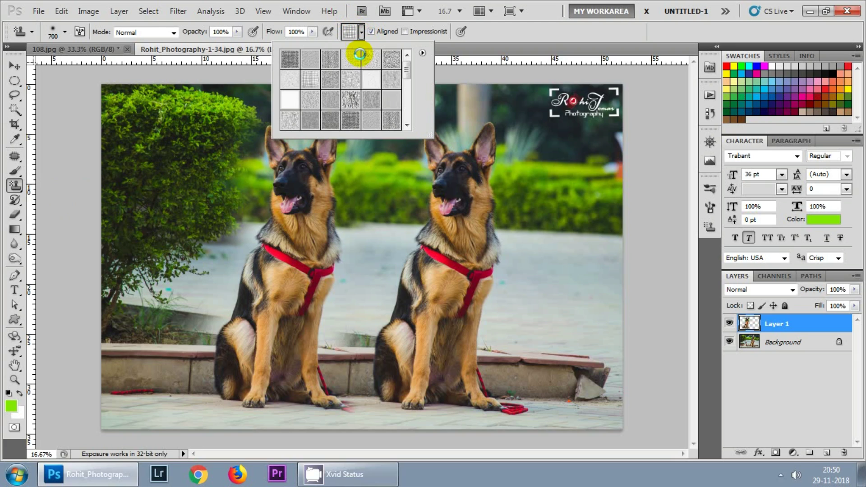
left_click_drag(406, 73, 404, 102)
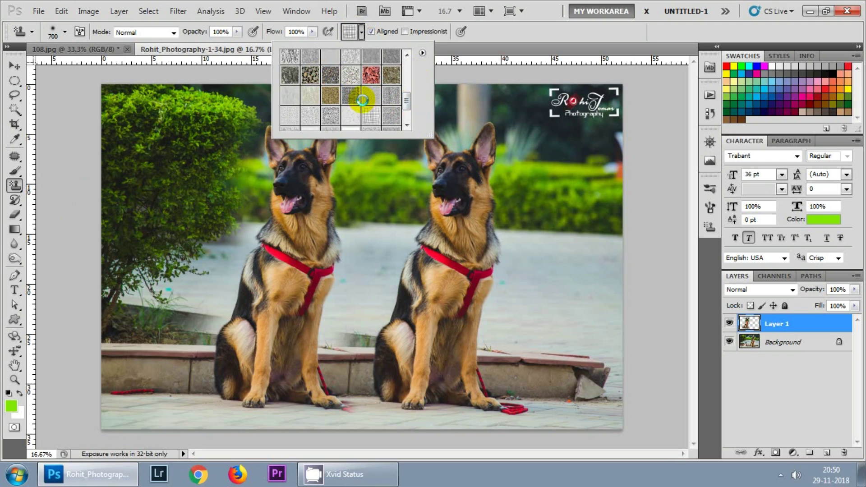
double_click(371, 116)
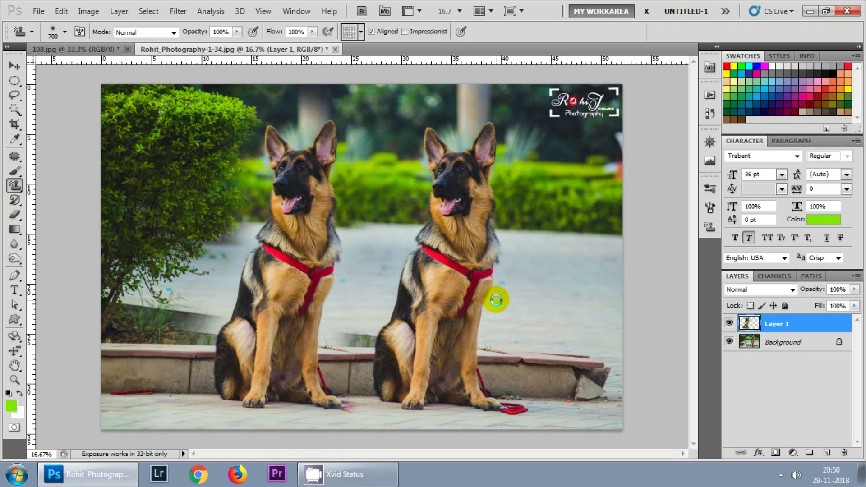
left_click(826, 452)
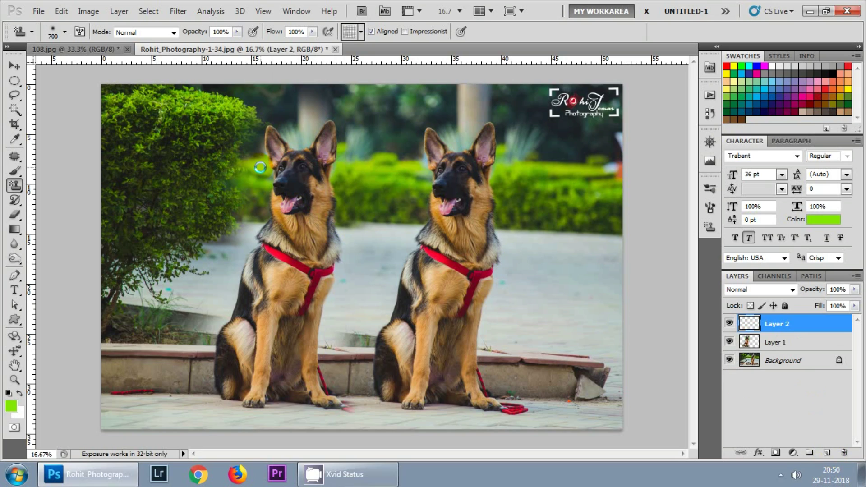
mouse_move(310, 193)
left_mouse_down()
mouse_move(299, 198)
mouse_move(259, 310)
mouse_move(271, 360)
mouse_move(309, 397)
mouse_move(316, 204)
mouse_move(300, 145)
mouse_move(232, 301)
mouse_move(222, 380)
mouse_move(338, 297)
mouse_move(331, 170)
mouse_move(307, 129)
mouse_move(266, 108)
left_mouse_up()
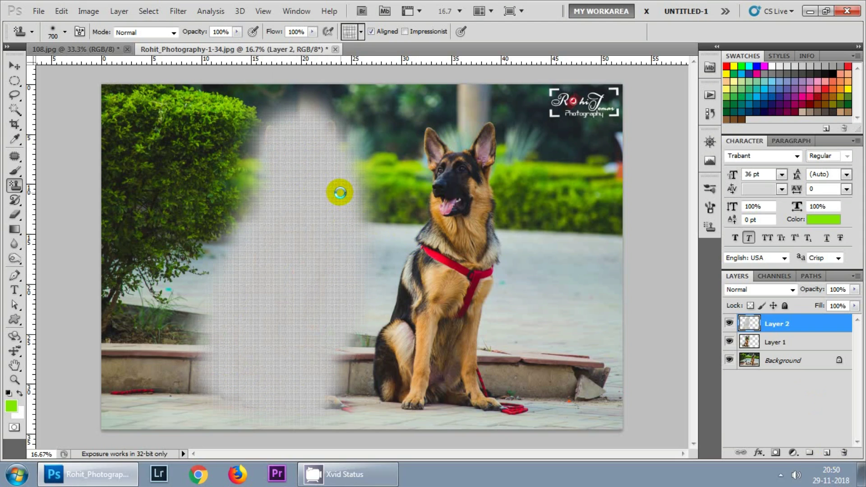
- Reduce the opacity of the pattern layer (Layer 2) to 60% and its fill to 70%
left_click(854, 290)
left_click_drag(816, 302, 811, 301)
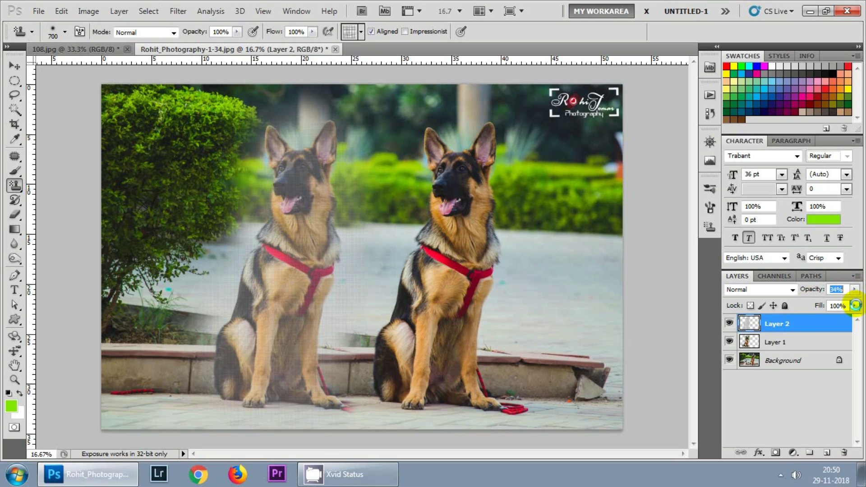
left_click(854, 306)
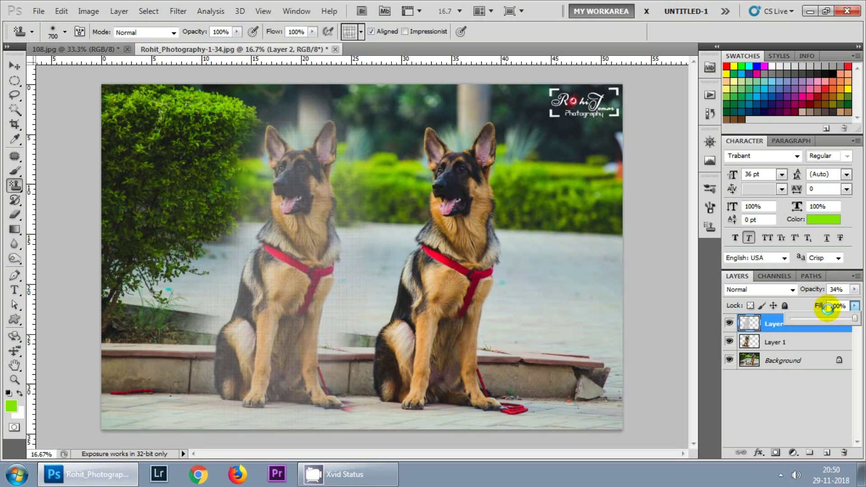
left_click(854, 289)
left_click_drag(819, 304, 829, 301)
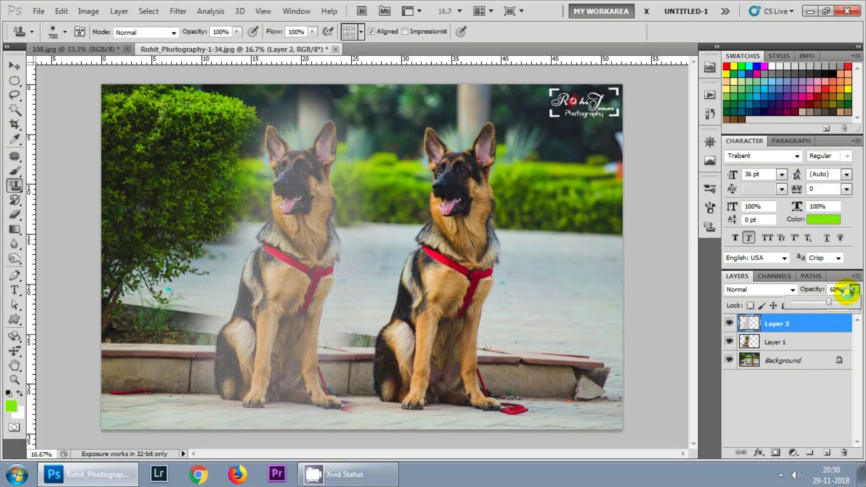
left_click(853, 289)
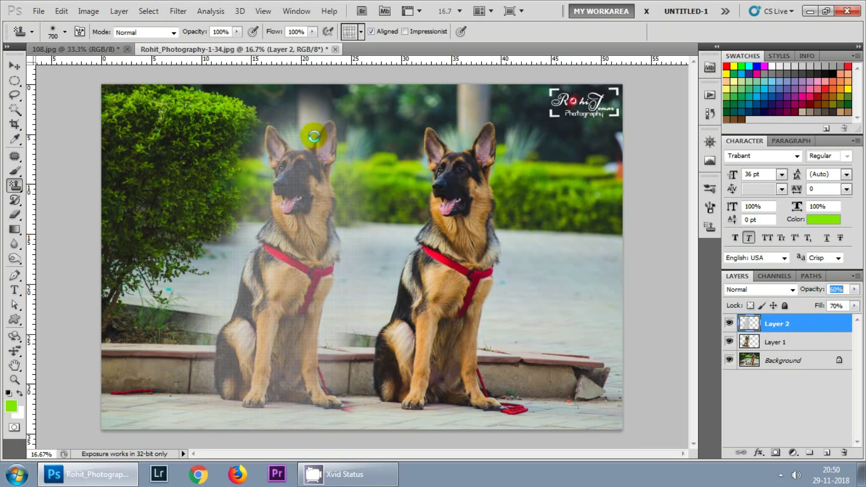
- Set the opacity of Layer 2 to 68%, judging the pattern close up on the cloned dog's face
key("ctrl+plus")
key("ctrl+plus")
key("ctrl+plus")
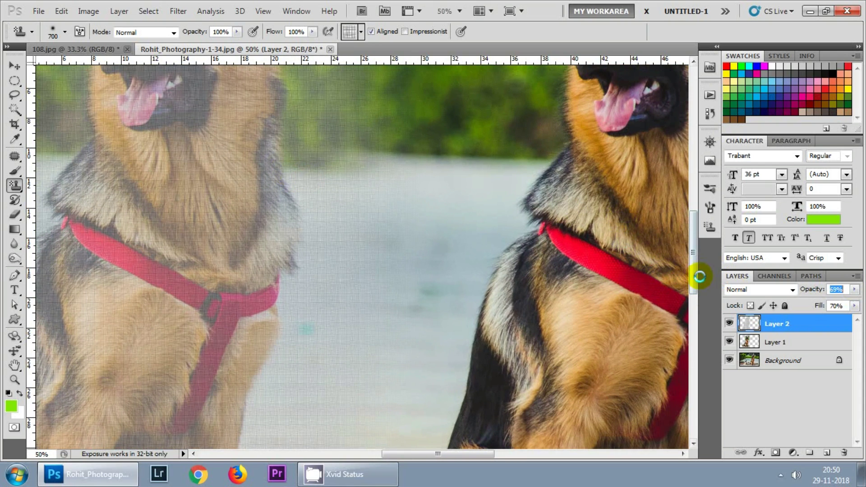
left_click_drag(698, 275, 693, 182)
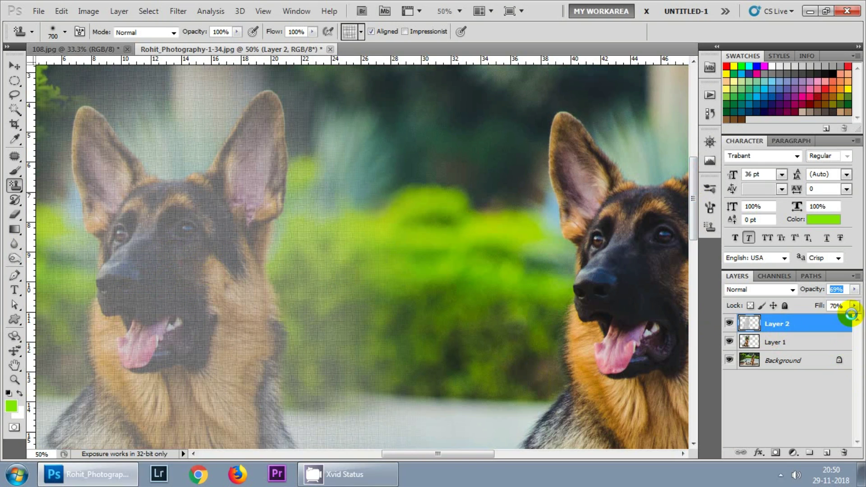
left_click(854, 289)
mouse_move(832, 303)
left_mouse_down()
mouse_move(847, 301)
mouse_move(832, 301)
left_mouse_up()
- Hide and show Layer 2 repeatedly to compare the cloned dog with and without the pattern, leaving the layer shown
left_click(730, 322)
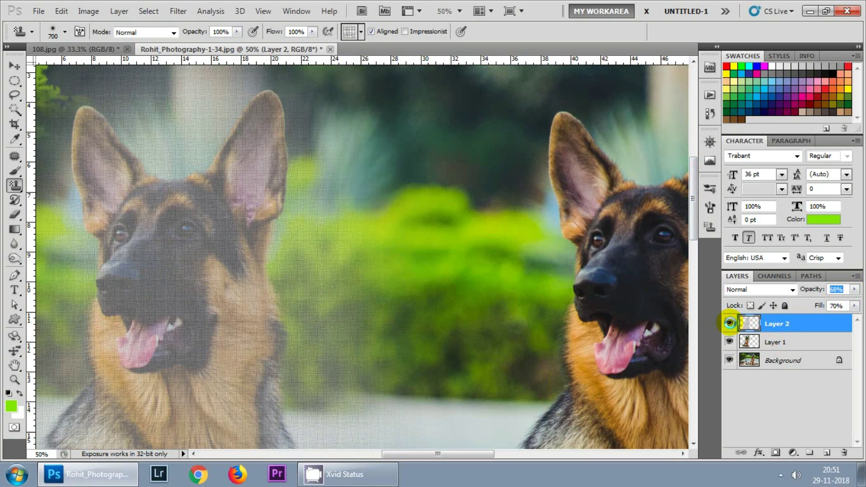
left_click(730, 322)
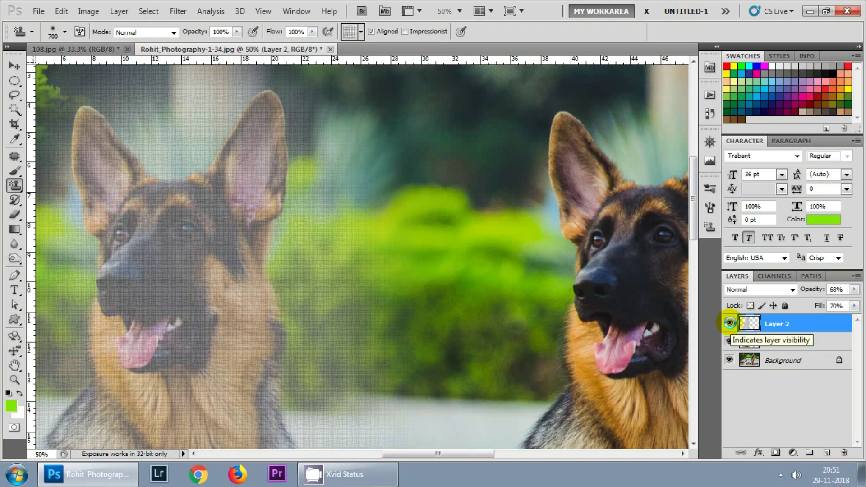
left_click(729, 323)
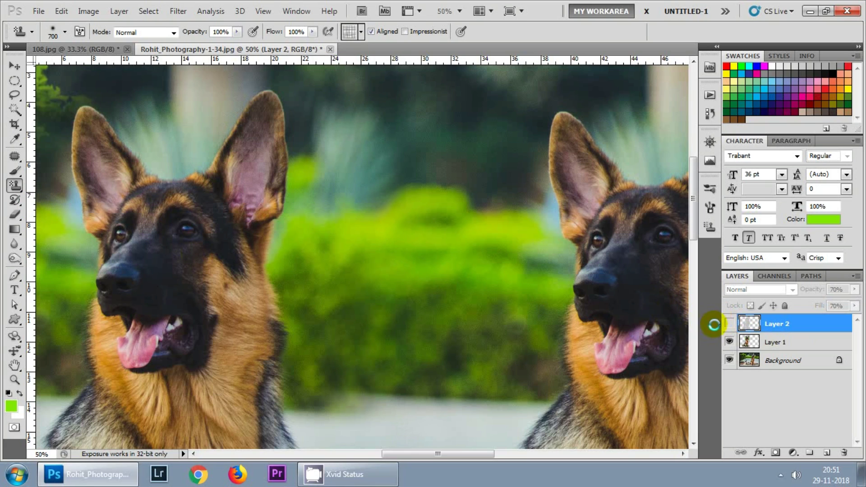
left_click(727, 323)
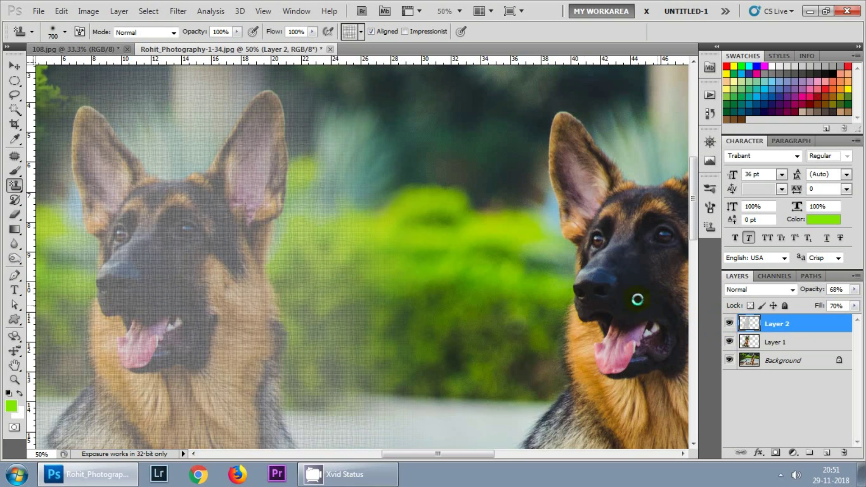
left_click(729, 323)
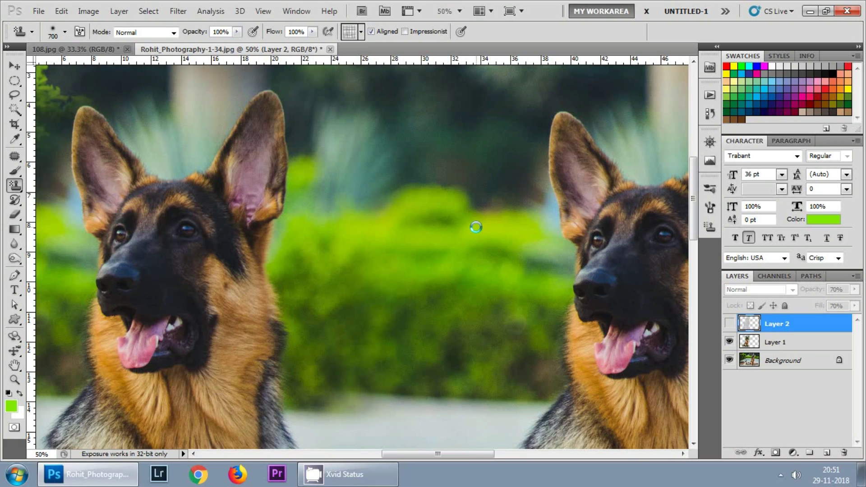
key("ctrl+minus")
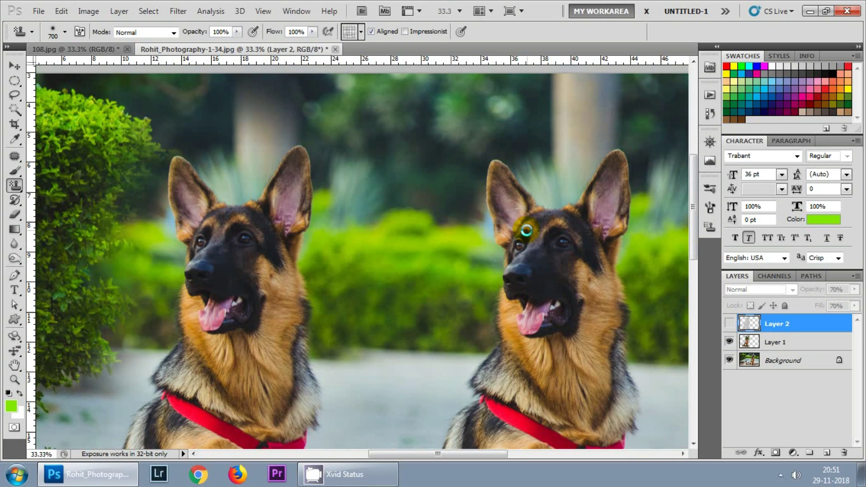
left_click(728, 322)
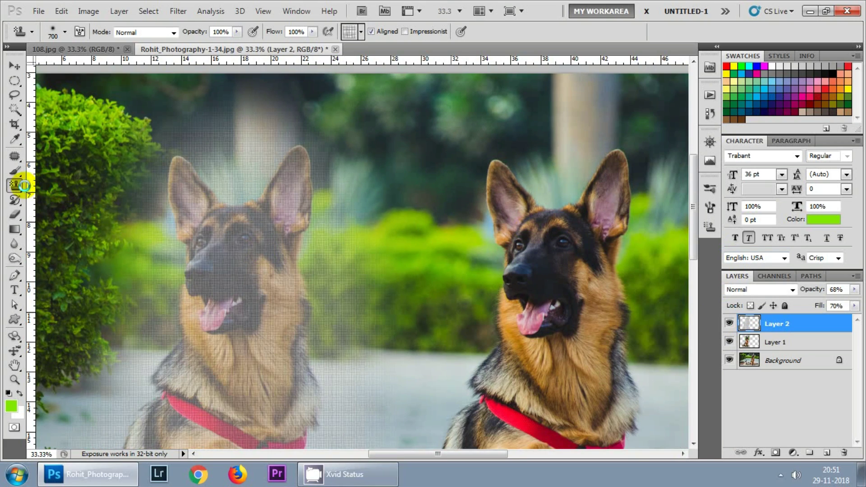
right_click(15, 185)
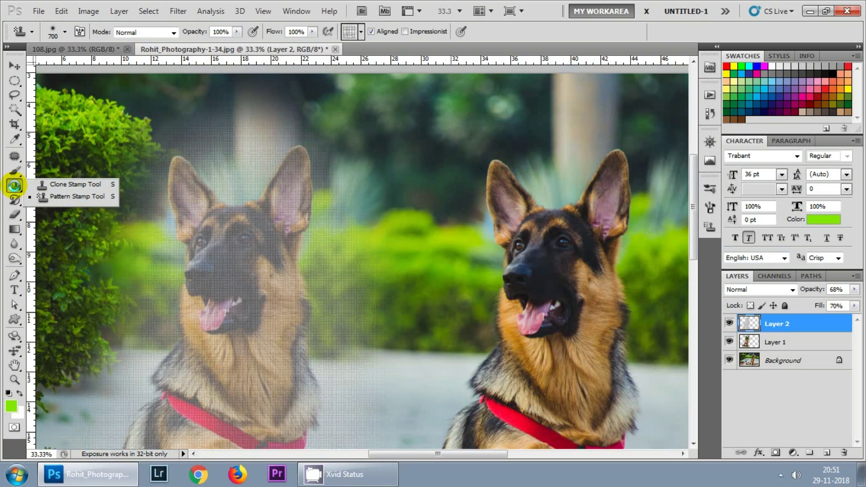
left_click(77, 188)
key("ctrl+minus")
key("ctrl+minus")
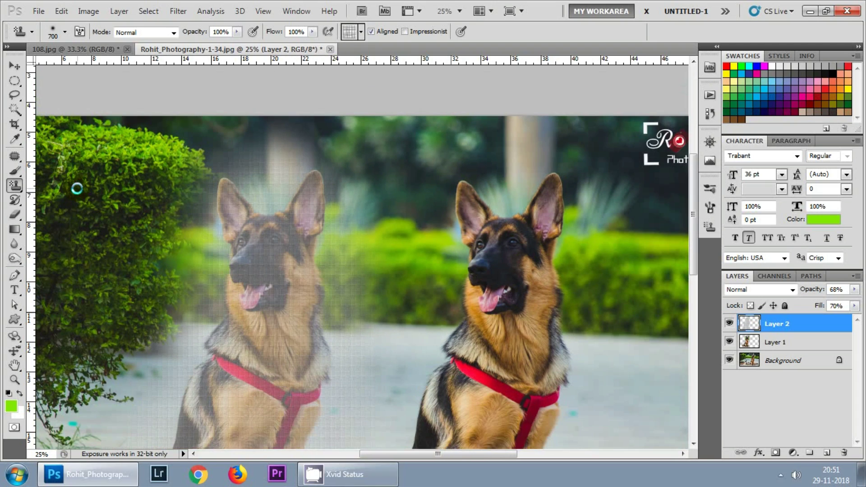